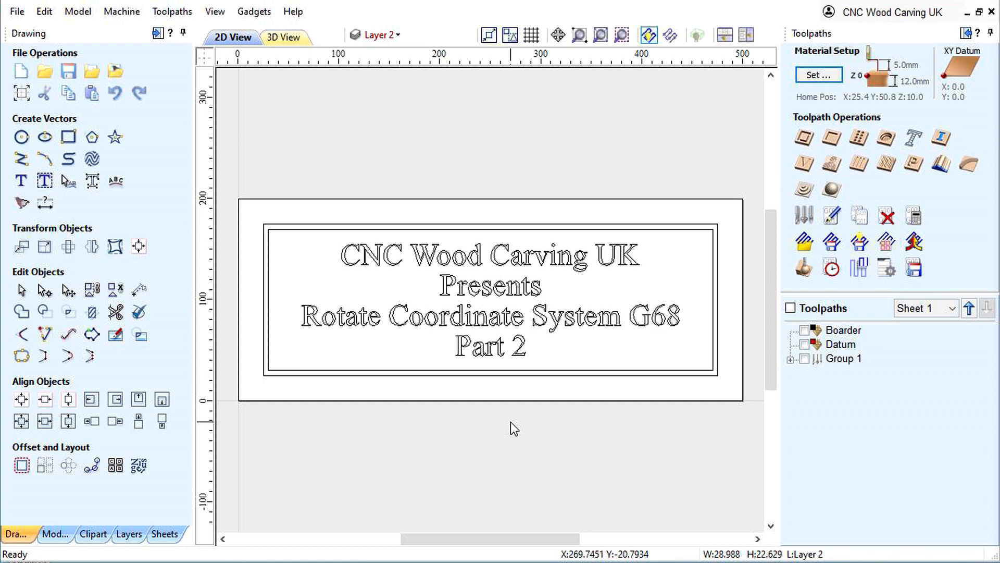
# - Open the application data folder and duplicate the My_PostP folder within V11.0 as a backup
pyautogui.click(17, 11)
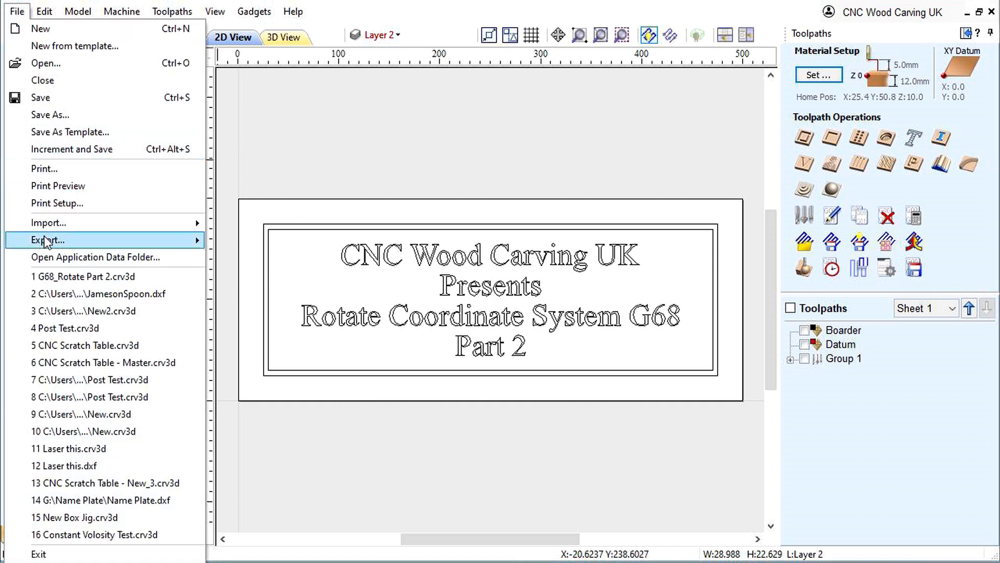
pyautogui.click(73, 258)
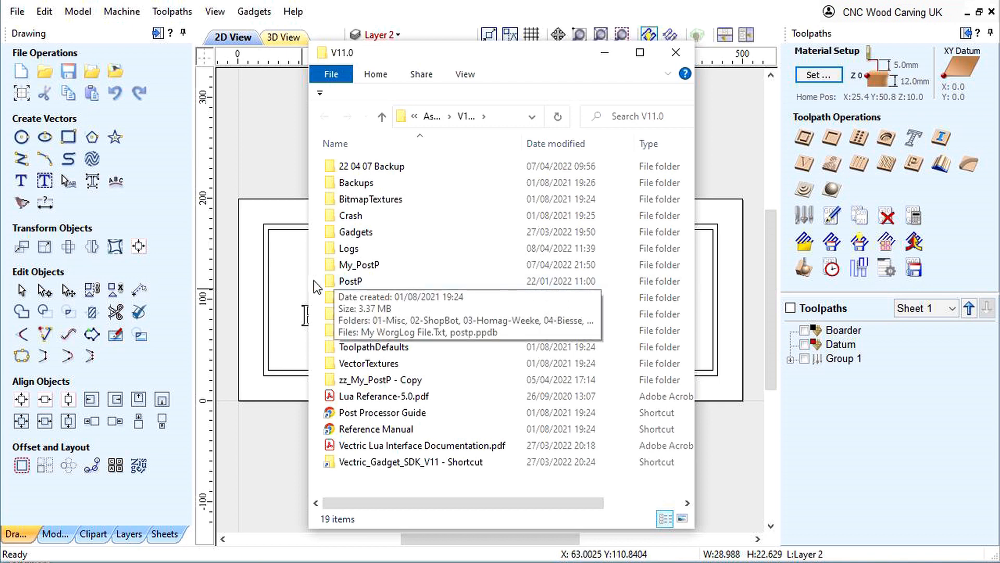
pyautogui.rightClick(350, 269)
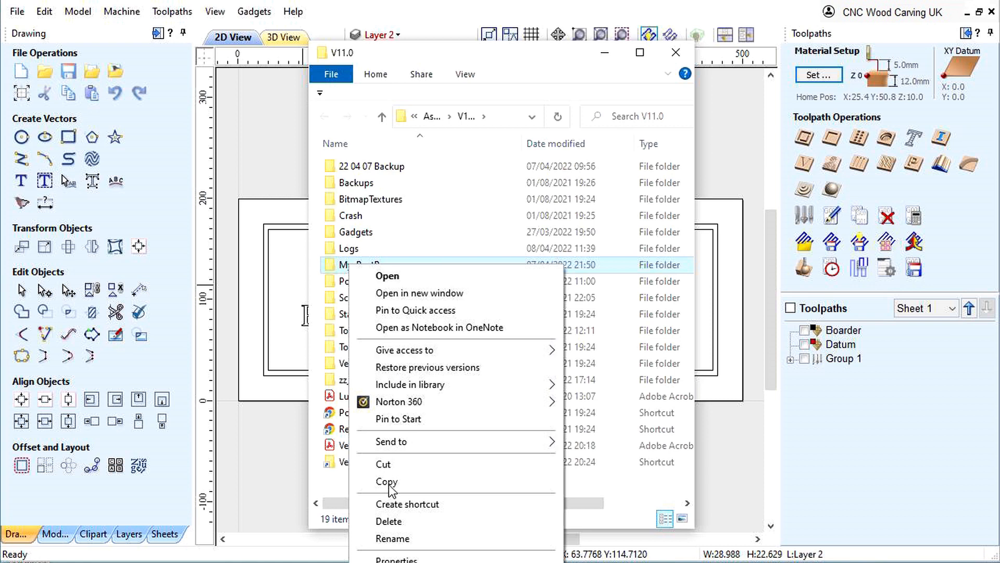
pyautogui.click(389, 482)
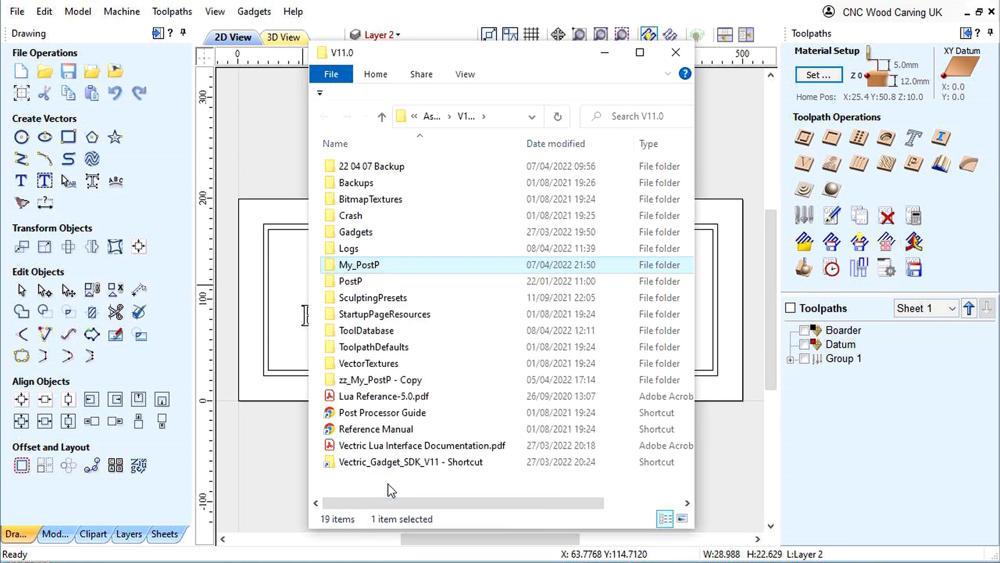
pyautogui.rightClick(396, 487)
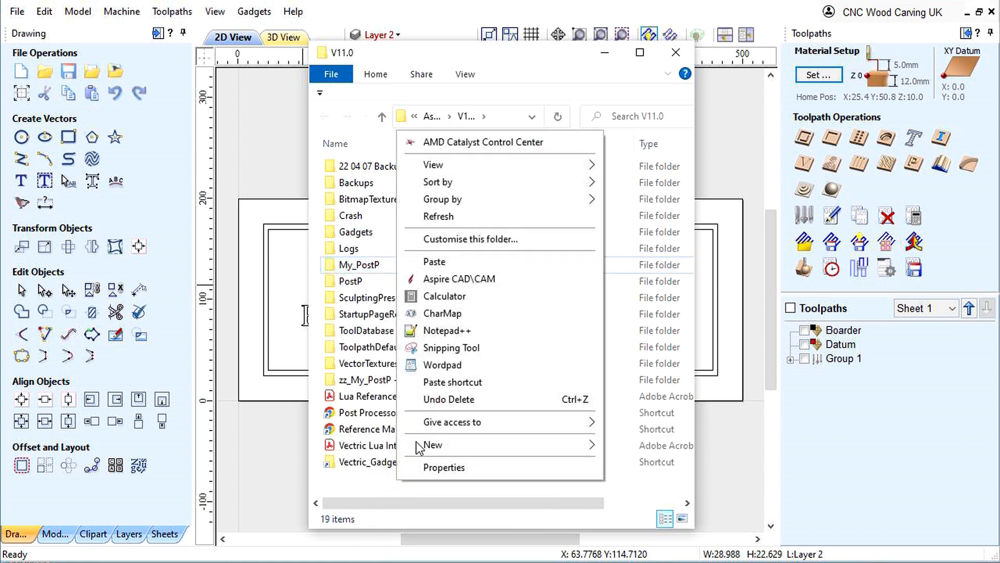
pyautogui.click(451, 263)
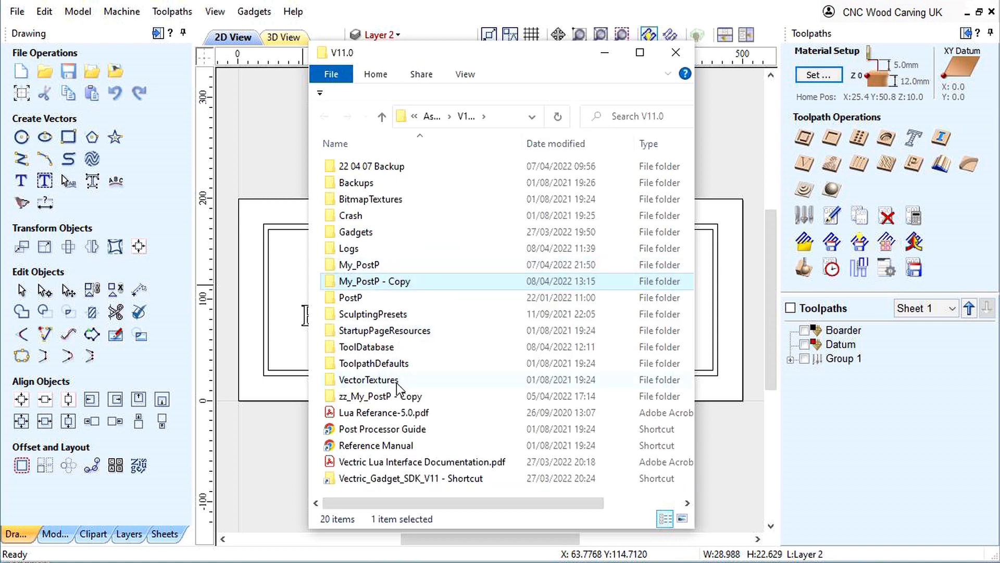
# - Open the original My_PostP folder and create a subfolder in it with the default name New folder
pyautogui.doubleClick(352, 264)
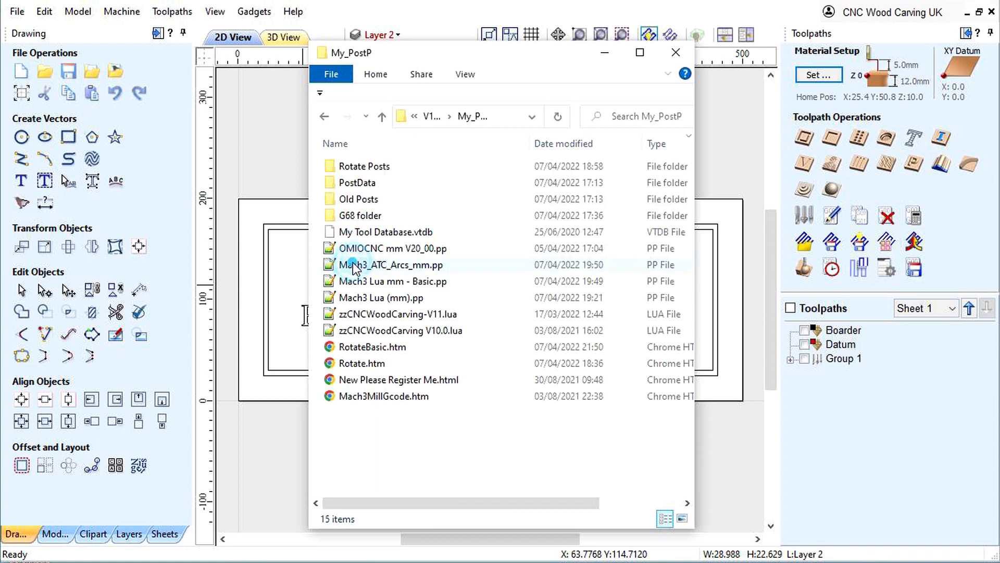
pyautogui.rightClick(369, 447)
pyautogui.click(599, 562)
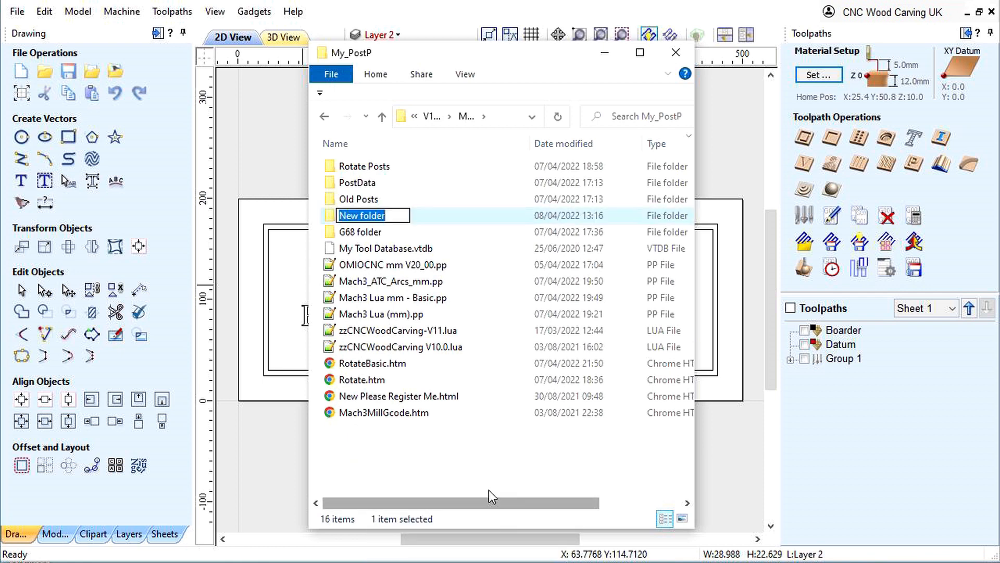
pyautogui.click(381, 455)
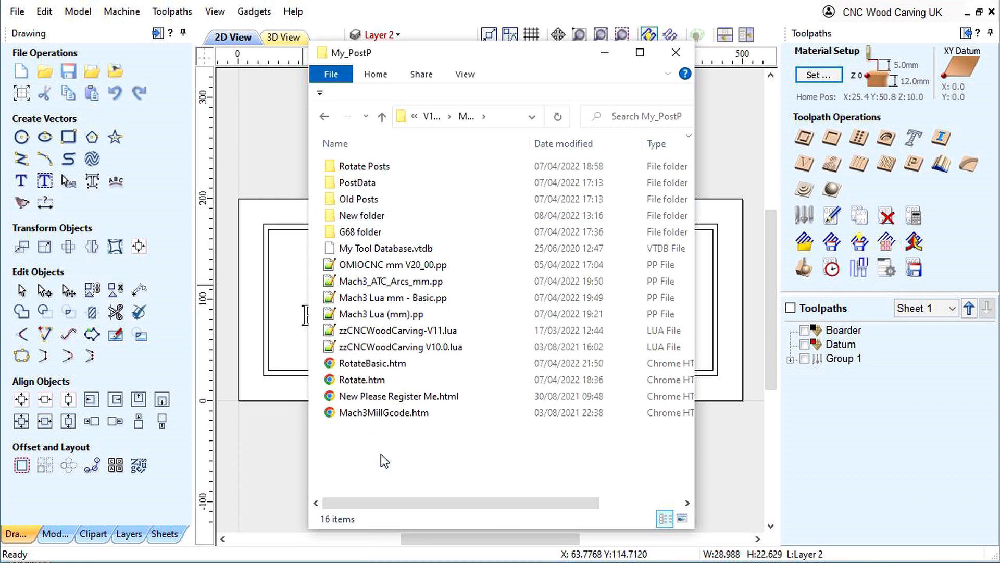
# - Copy Mach3_ATC_Arcs_mm.pp into New folder, leaving the original in My_PostP
pyautogui.click(366, 284)
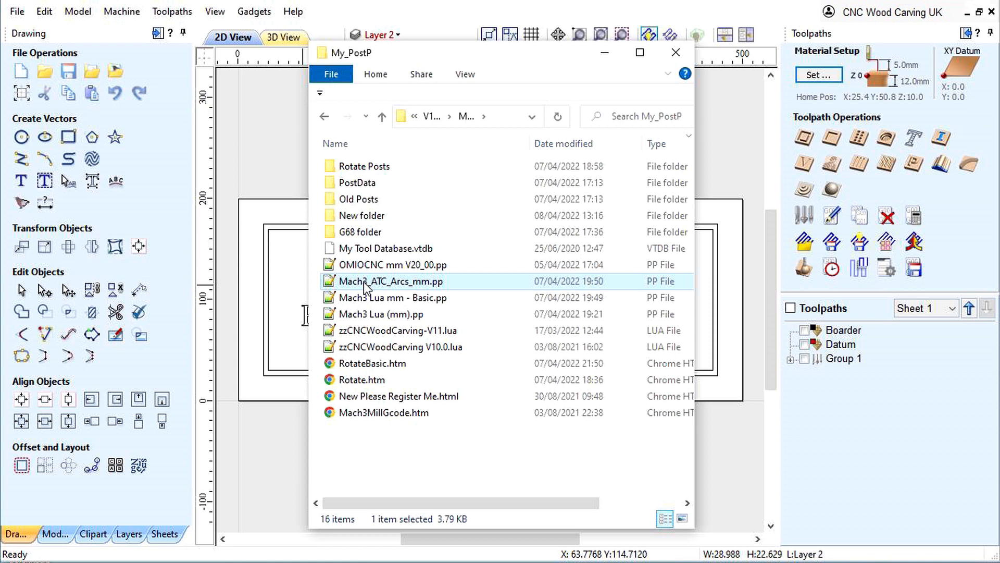
pyautogui.moveTo(363, 287); pyautogui.dragTo(369, 222)
pyautogui.moveTo(369, 221); pyautogui.dragTo(368, 214, button='right')
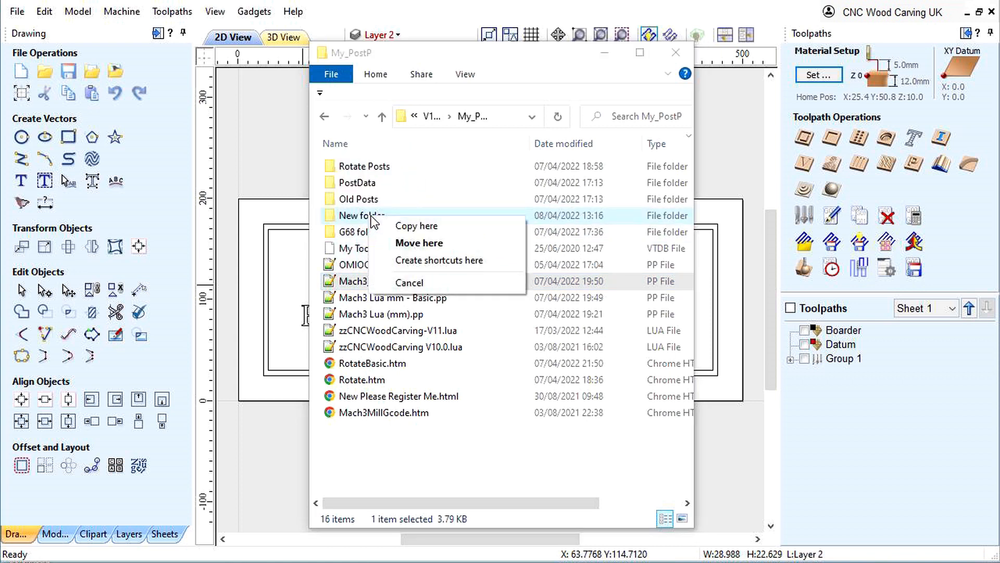
pyautogui.click(401, 225)
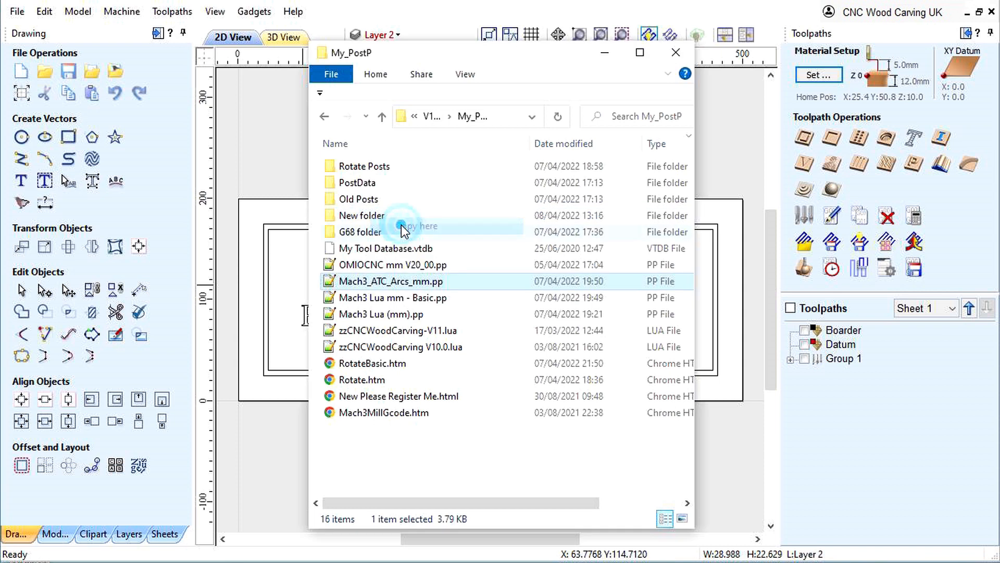
# - Make two duplicates of Mach3_ATC_Arcs_mm.pp inside New folder
pyautogui.doubleClick(345, 216)
pyautogui.rightClick(358, 167)
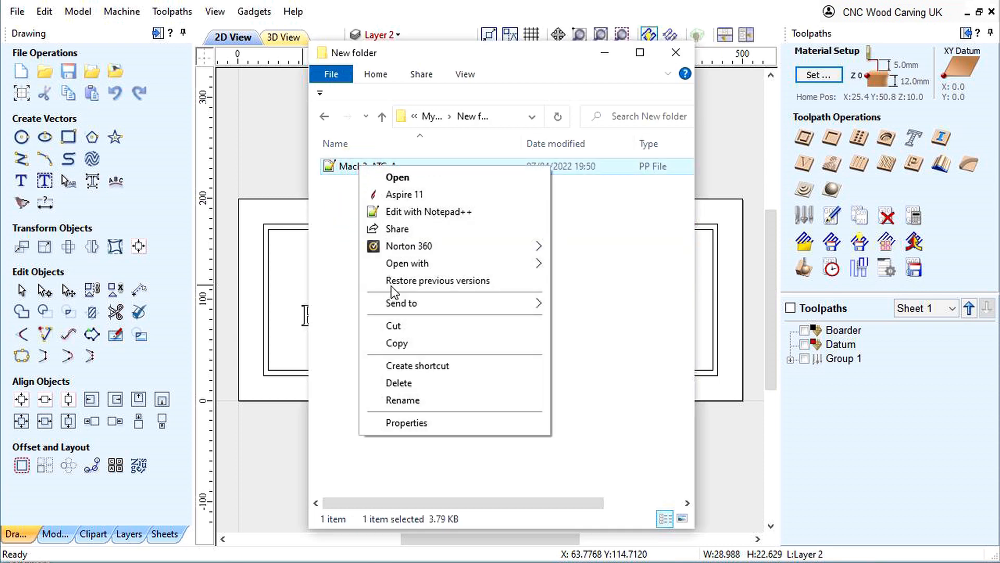
pyautogui.click(397, 343)
pyautogui.rightClick(352, 206)
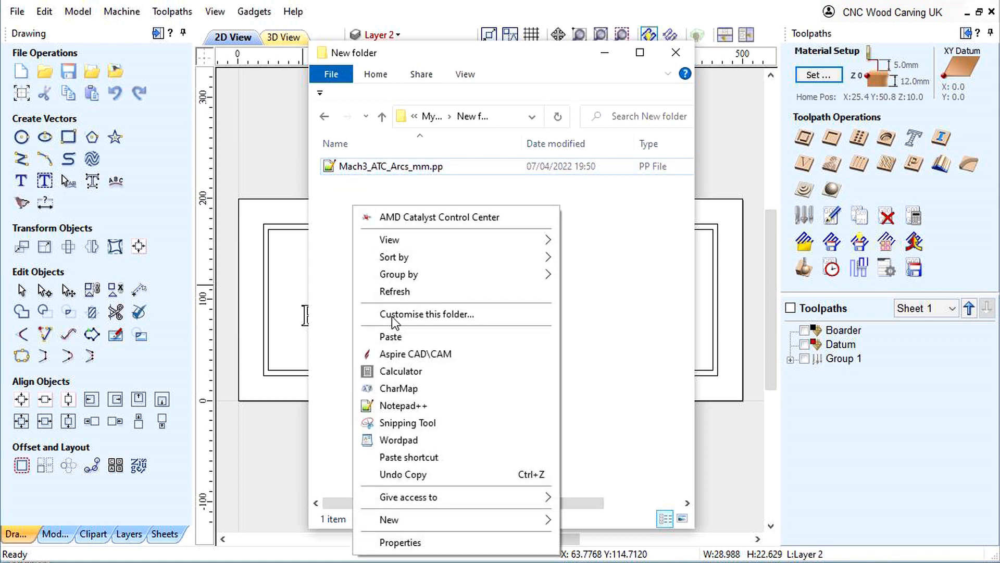
pyautogui.click(392, 338)
pyautogui.rightClick(381, 259)
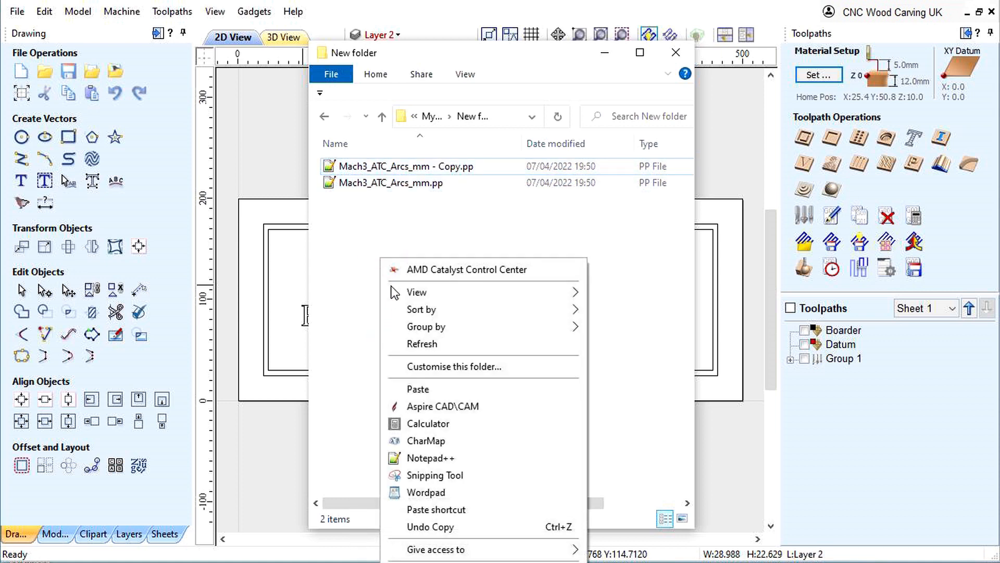
pyautogui.click(422, 389)
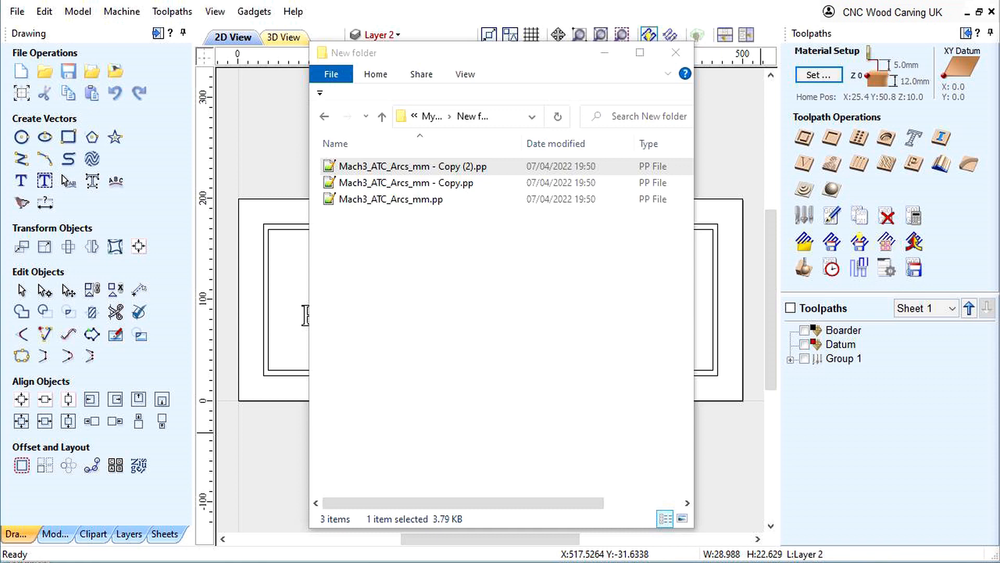
# - Switch to data.txt in Notepad++ and copy the name "Mach3 Rotate 0 (mm G55)" from its first line, without the extension
pyautogui.hotkey('alt', 'Tab')
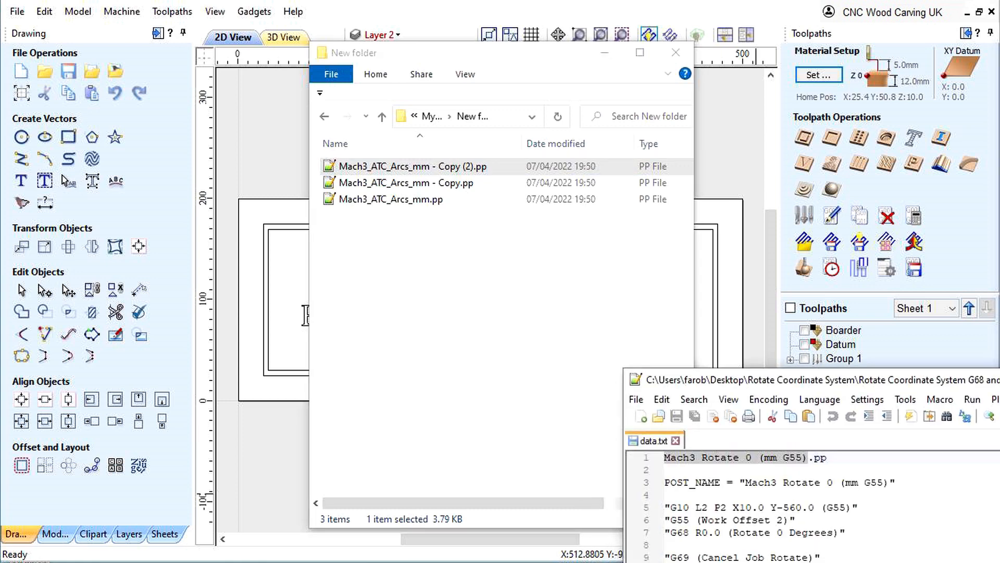
pyautogui.click(832, 462)
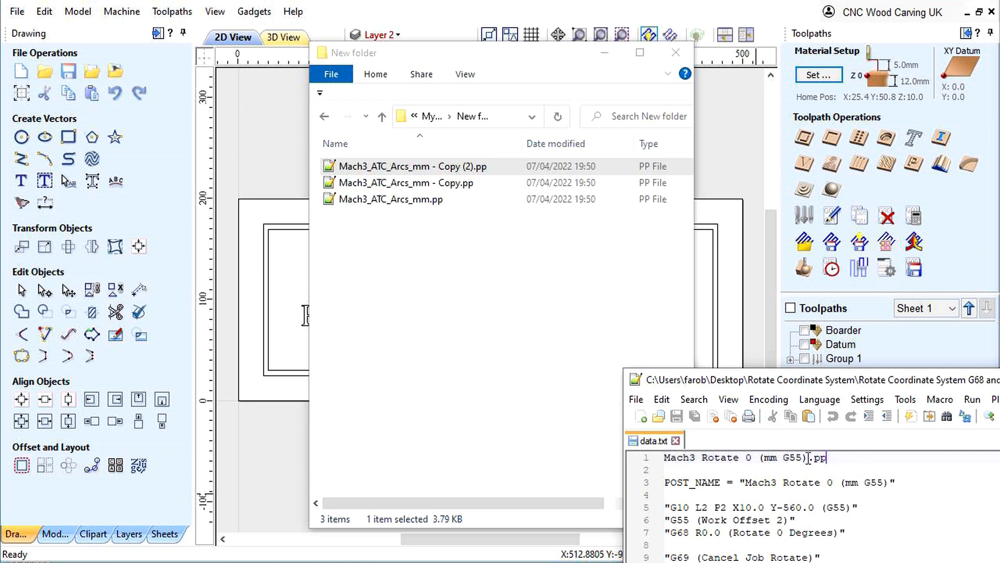
pyautogui.moveTo(808, 457); pyautogui.dragTo(645, 465)
pyautogui.rightClick(677, 461)
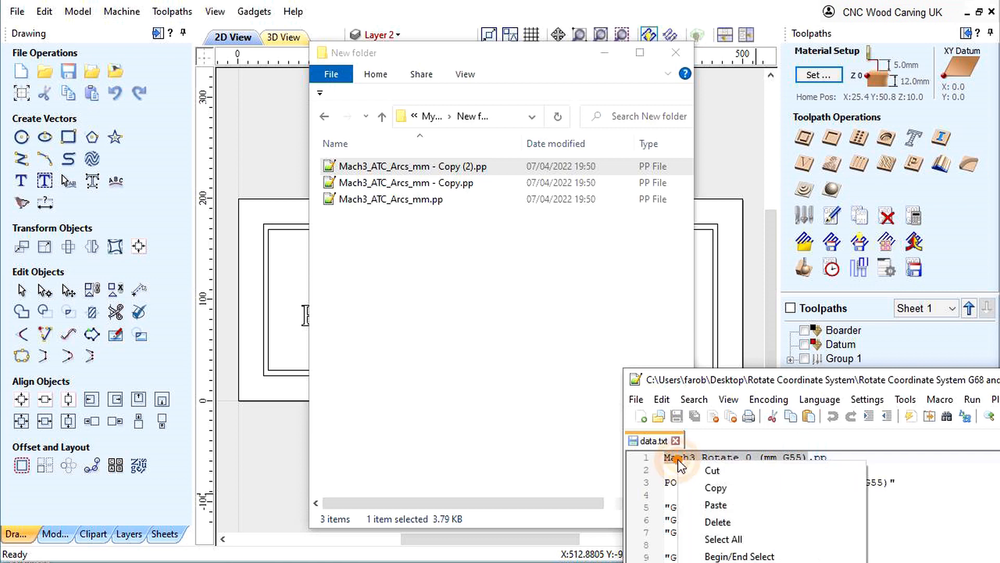
pyautogui.click(711, 489)
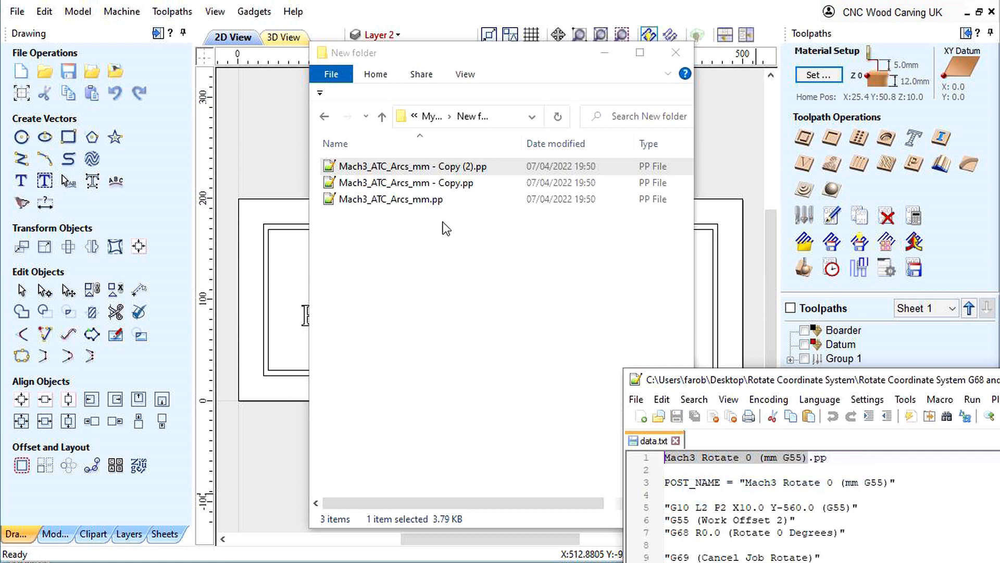
# - Rename Mach3_ATC_Arcs_mm - Copy (2).pp to Mach3 Rotate 0 (mm G55).pp using the copied name
pyautogui.click(402, 165)
pyautogui.rightClick(402, 166)
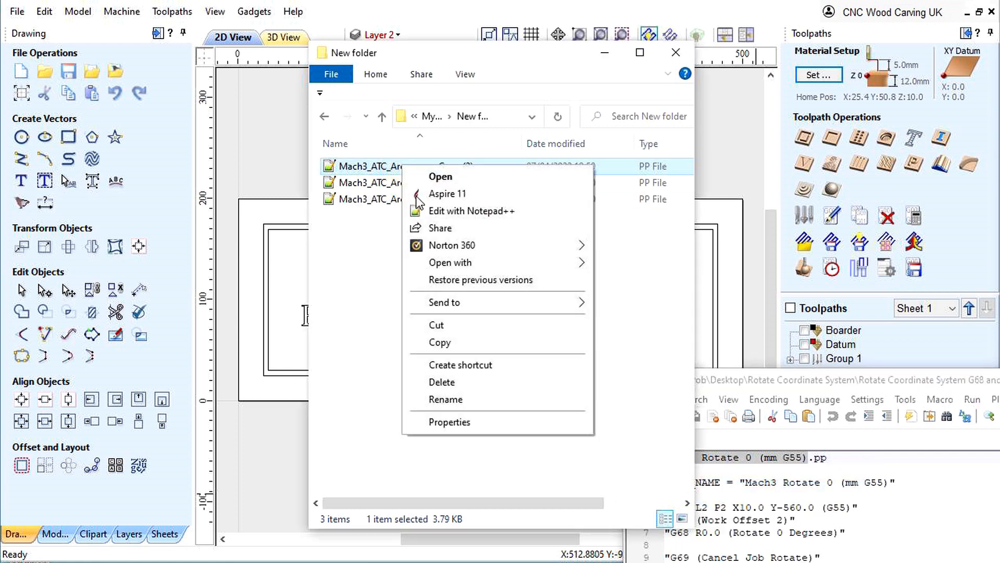
pyautogui.click(438, 400)
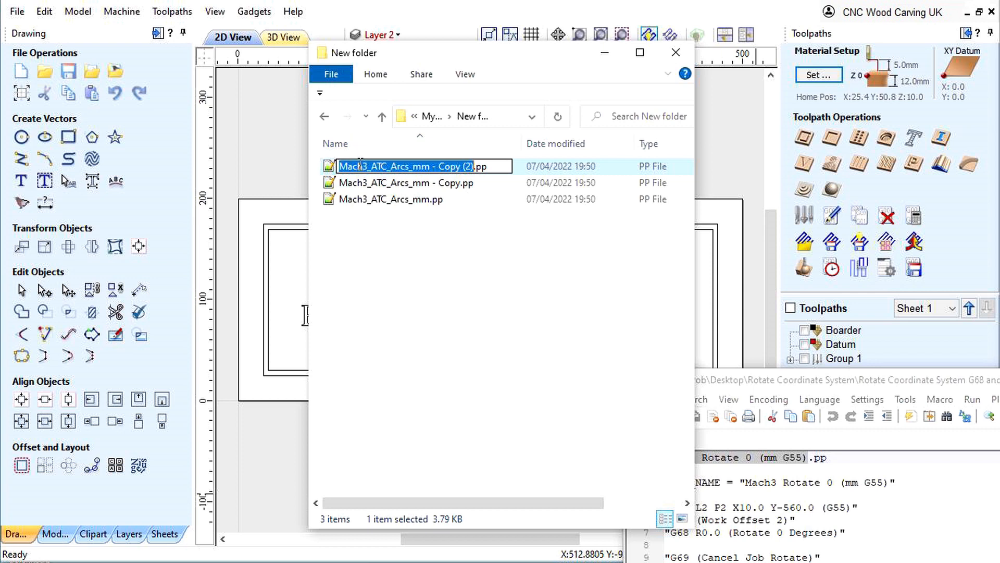
pyautogui.rightClick(364, 166)
pyautogui.click(396, 232)
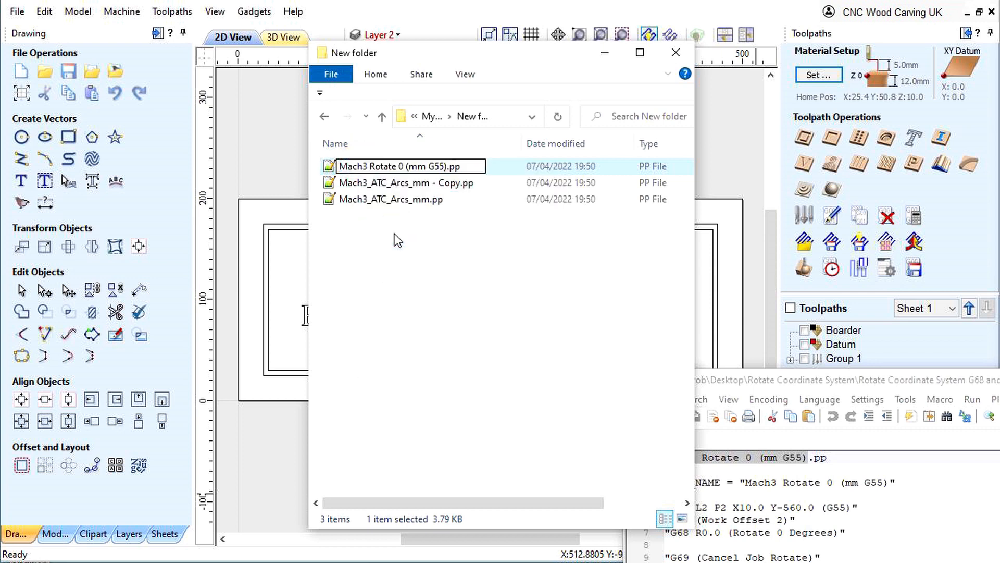
pyautogui.press('Return')
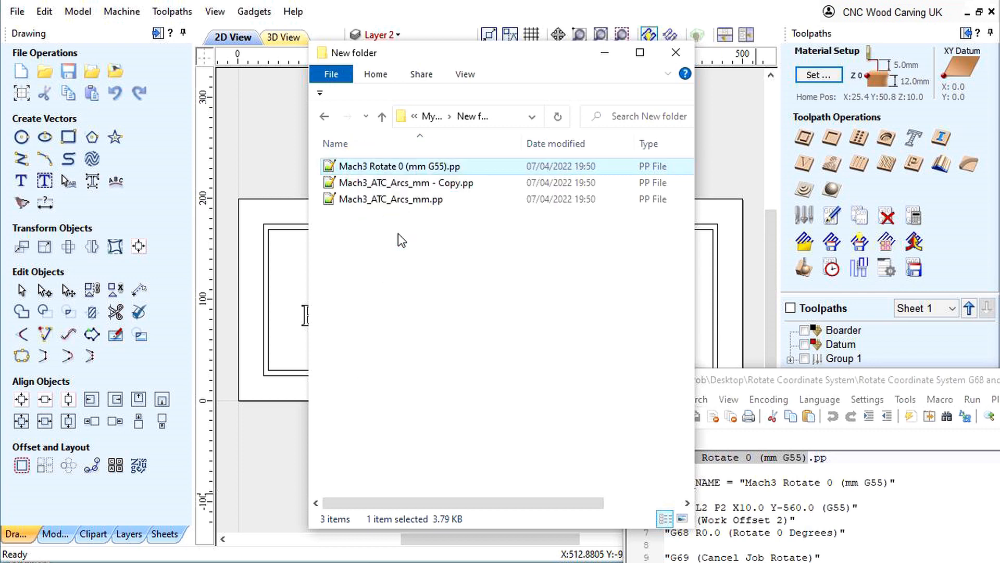
# - Open Mach3 Rotate 0 (mm G55).pp in Notepad++ and move the editor window over the folder window
pyautogui.doubleClick(379, 166)
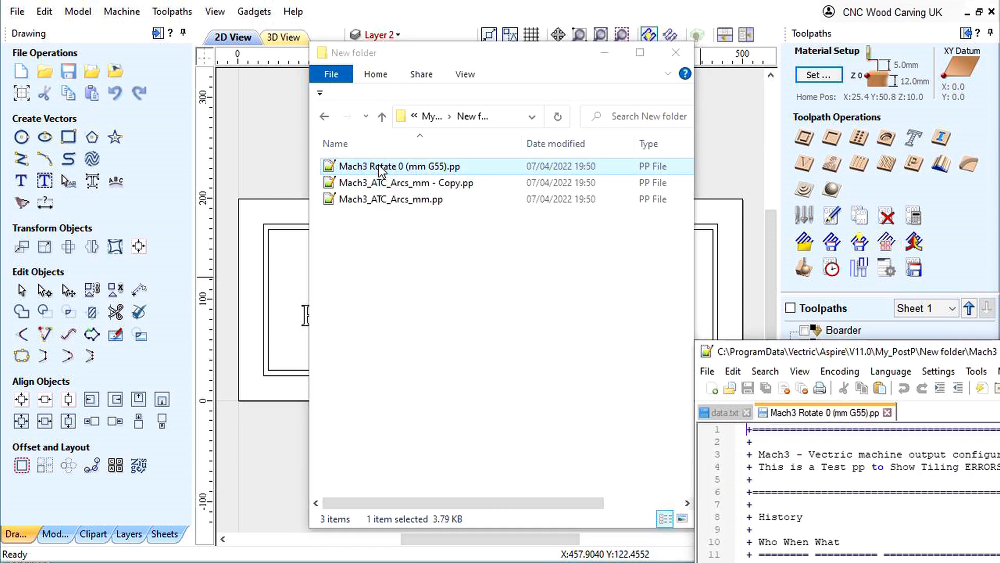
pyautogui.moveTo(856, 355); pyautogui.dragTo(493, 51)
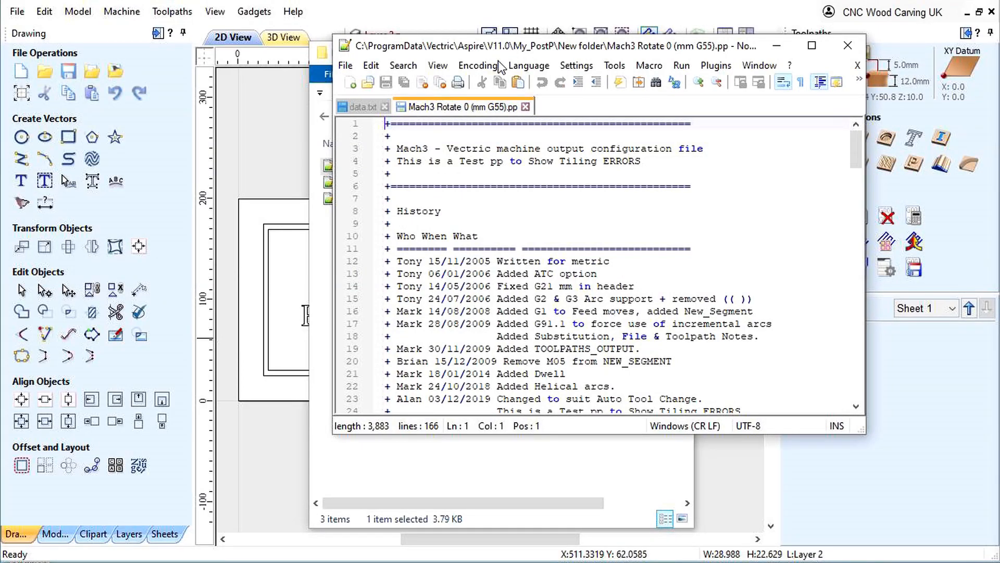
# - Replace the post processor's POST_NAME line with POST_NAME = "Mach3 Rotate 0 (mm G55)" copied from data.txt
pyautogui.scroll(-4, 449, 241)
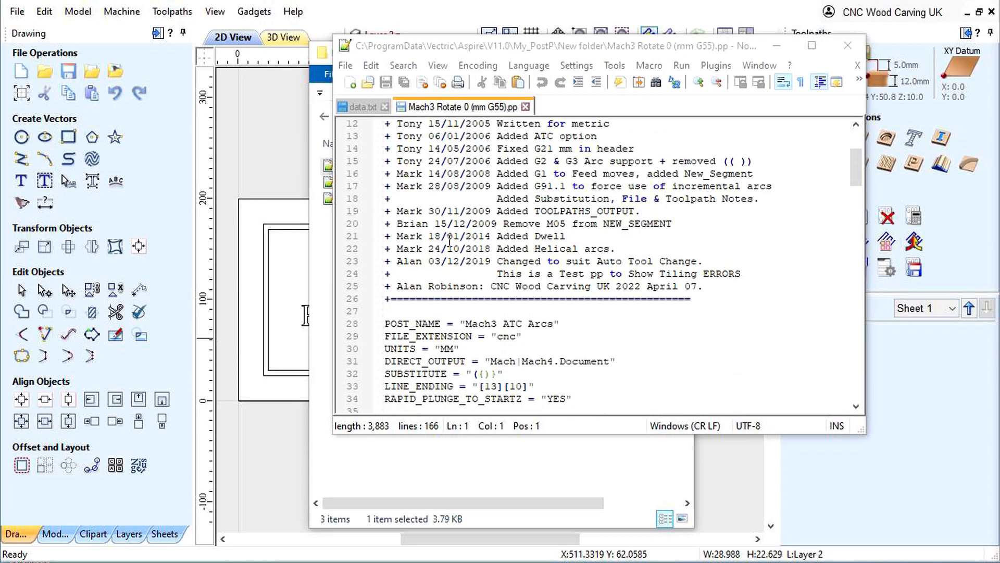
pyautogui.scroll(-2, 449, 241)
pyautogui.moveTo(560, 260); pyautogui.dragTo(386, 267)
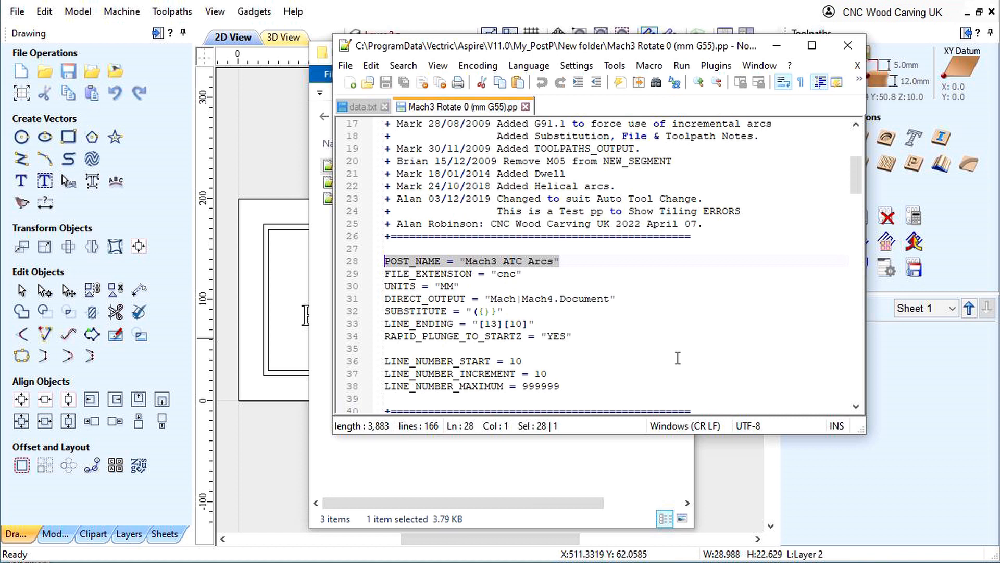
pyautogui.click(361, 108)
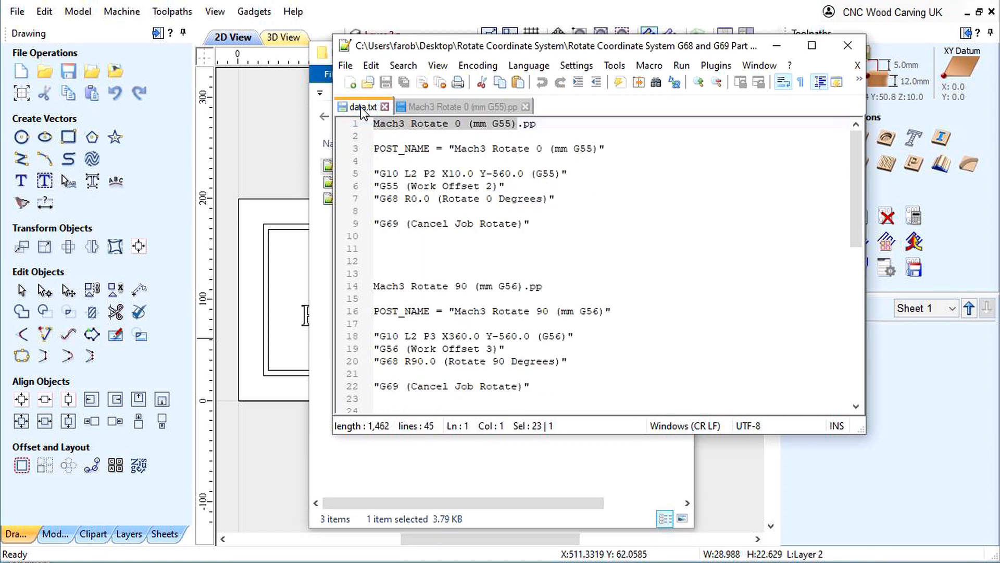
pyautogui.moveTo(612, 148); pyautogui.dragTo(376, 152)
pyautogui.rightClick(380, 151)
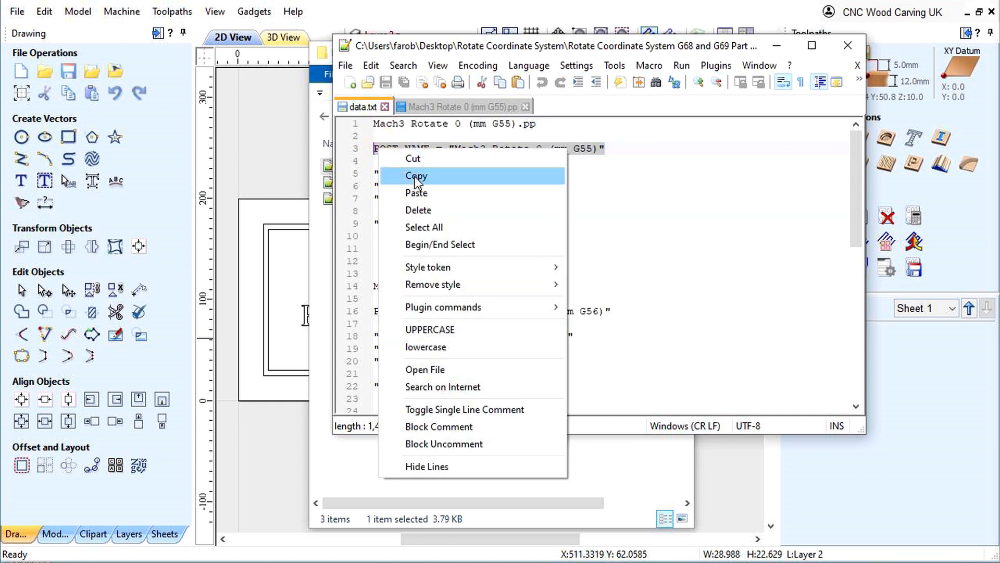
pyautogui.click(414, 176)
pyautogui.click(432, 107)
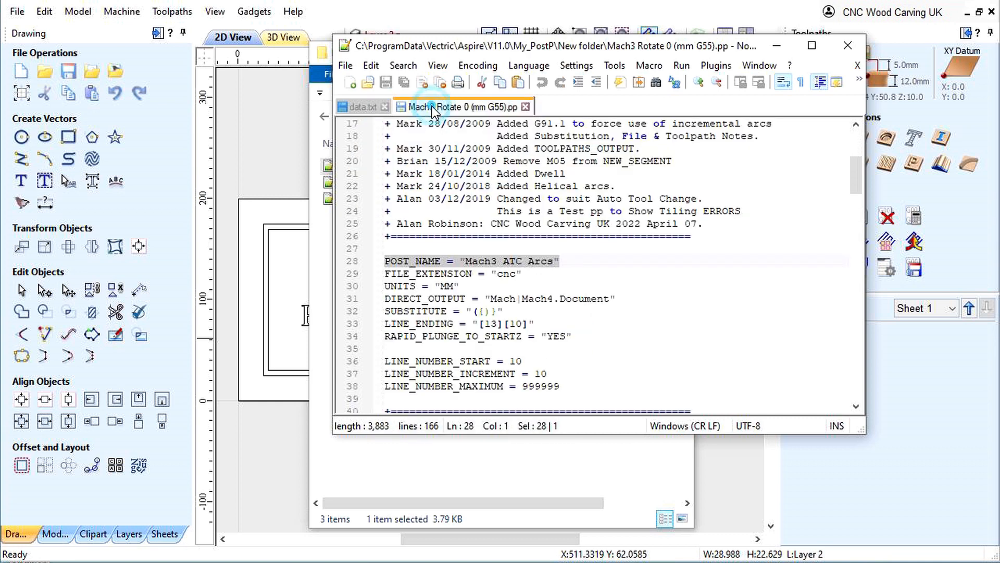
pyautogui.rightClick(425, 260)
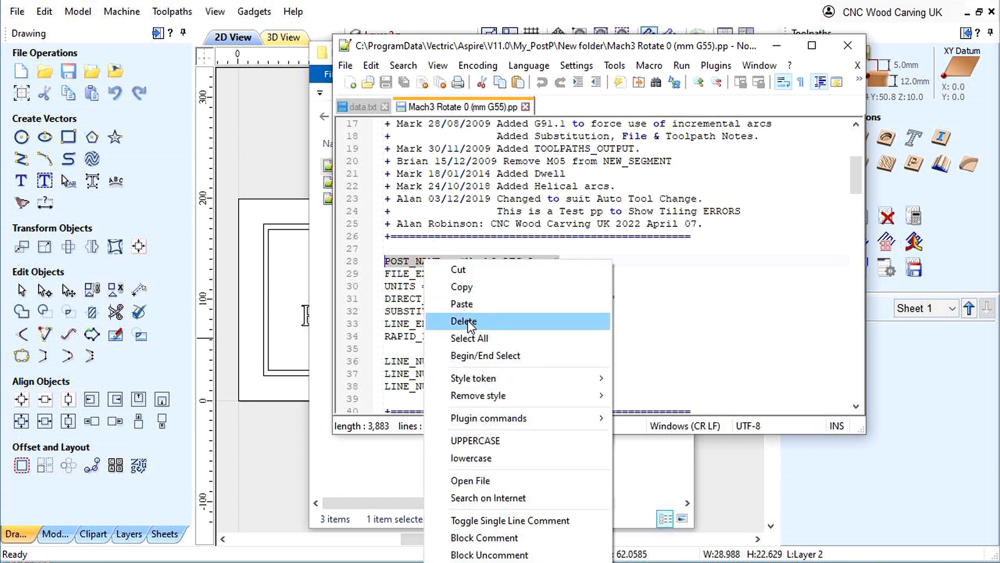
pyautogui.click(463, 308)
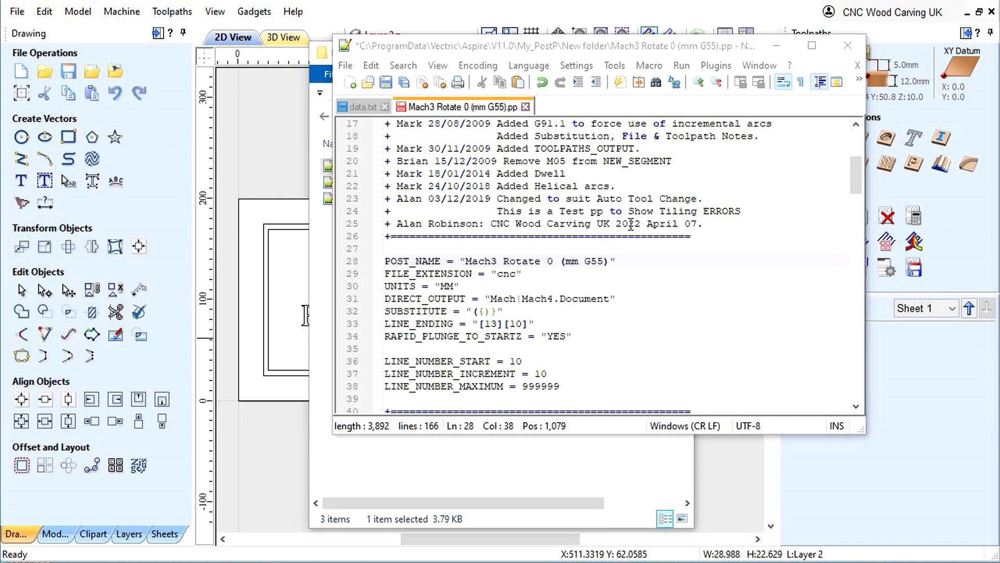
# - Insert three blank lines below the "G71 G91.1 G94" line in the HEADER block of Mach3 Rotate 0 (mm G55).pp
pyautogui.scroll(-10, 631, 224)
pyautogui.scroll(-3, 521, 241)
pyautogui.moveTo(460, 186); pyautogui.dragTo(371, 185)
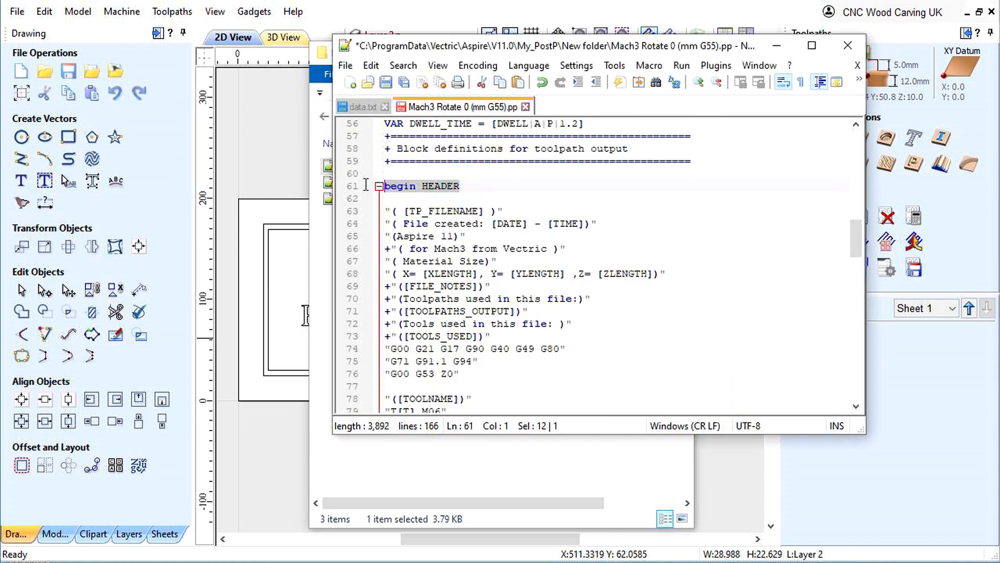
pyautogui.scroll(-4, 418, 211)
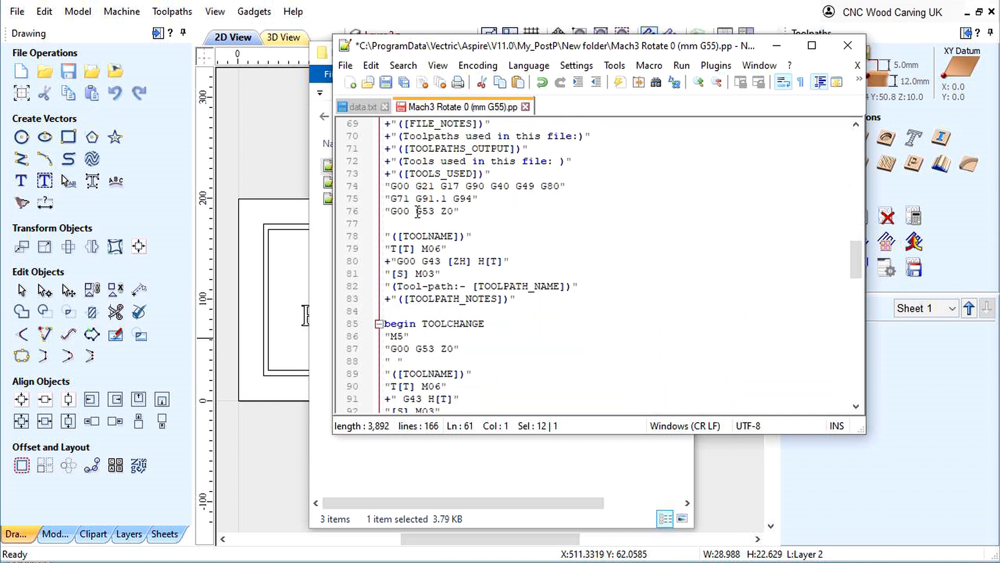
pyautogui.scroll(1, 418, 211)
pyautogui.click(485, 225)
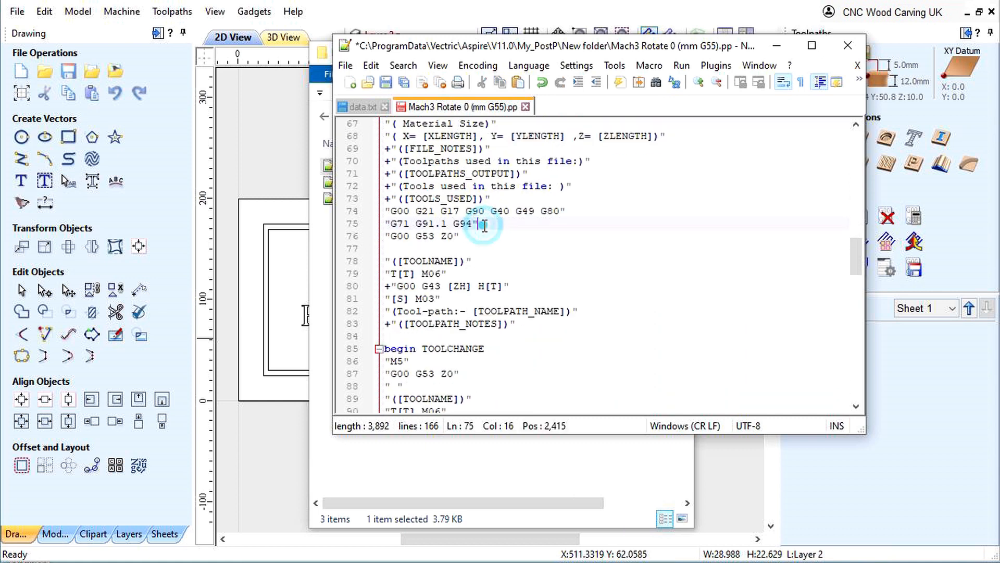
pyautogui.press('Return')
pyautogui.press('Return')
pyautogui.press('Return')
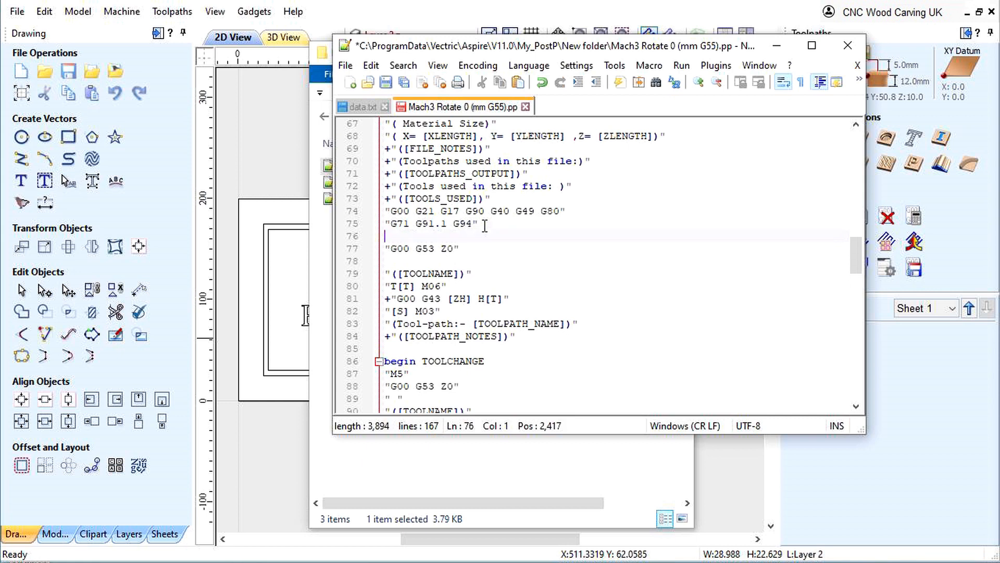
# - Copy the G10 L2 P2 X10.0 Y-560.0, G55 and G68 R0.0 lines from data.txt into the HEADER's blank space above "G00 G53 Z0"
pyautogui.click(361, 106)
pyautogui.moveTo(563, 201); pyautogui.dragTo(367, 174)
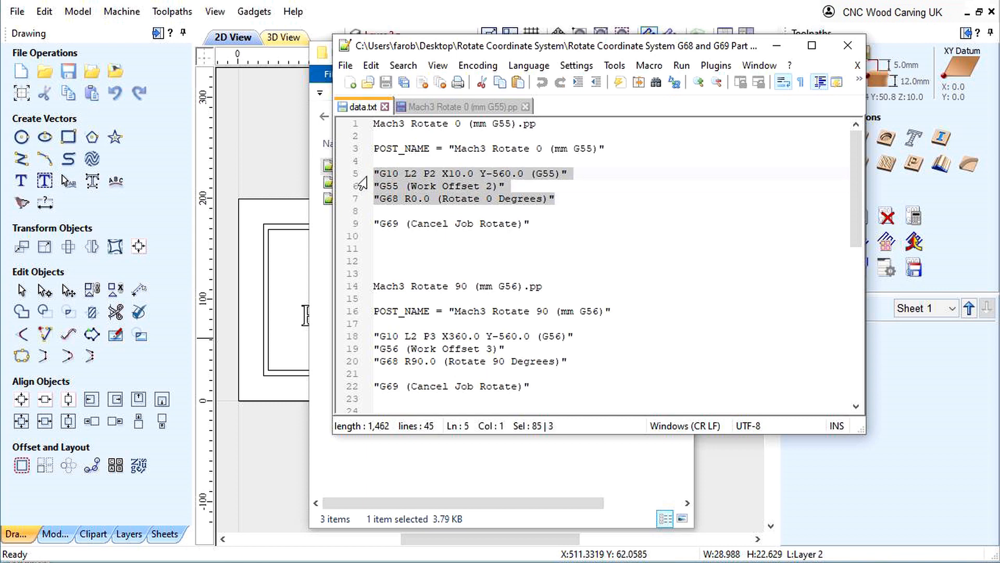
pyautogui.rightClick(392, 183)
pyautogui.click(478, 204)
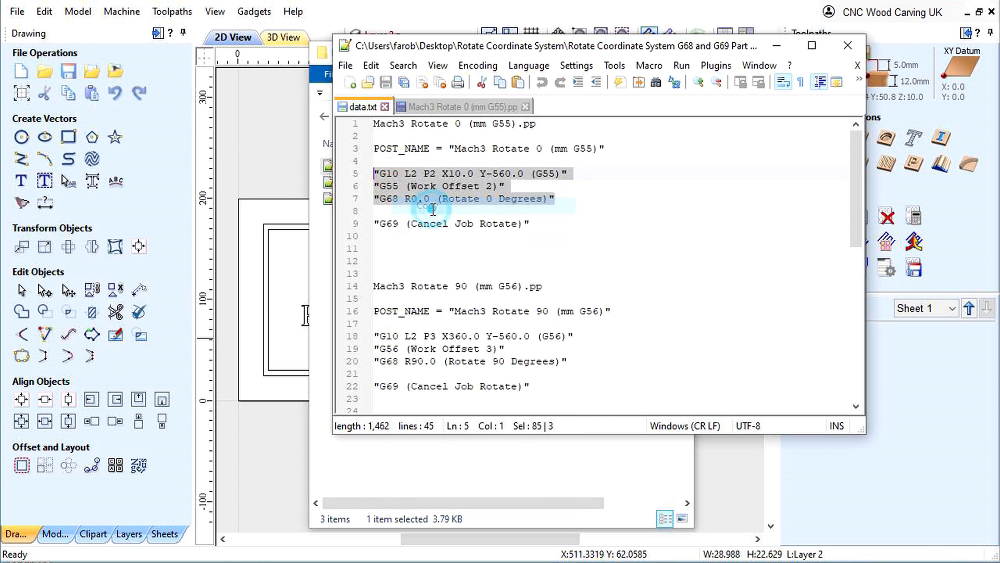
pyautogui.click(423, 106)
pyautogui.click(388, 246)
pyautogui.rightClick(553, 246)
pyautogui.click(578, 293)
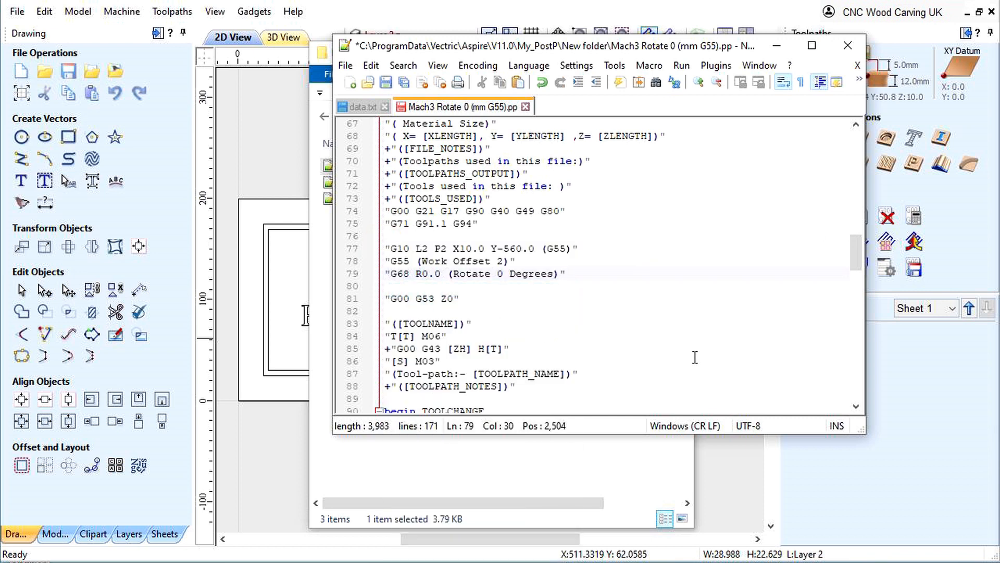
pyautogui.click(466, 300)
pyautogui.click(390, 311)
# - Locate the post processor's FOOTER block and copy the line "G69 (Cancel Job Rotate)" from data.txt
pyautogui.scroll(-10, 629, 378)
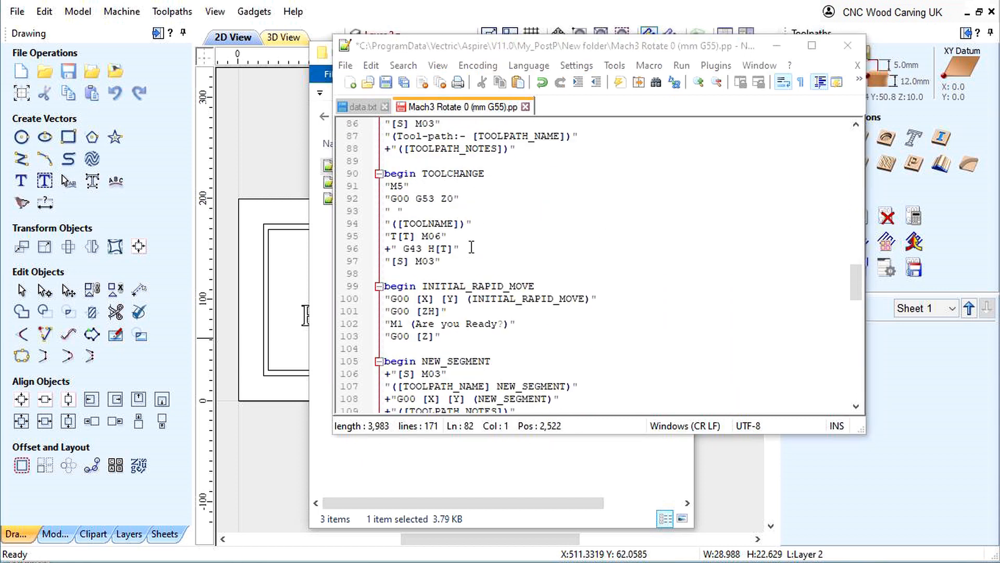
pyautogui.scroll(-13, 463, 247)
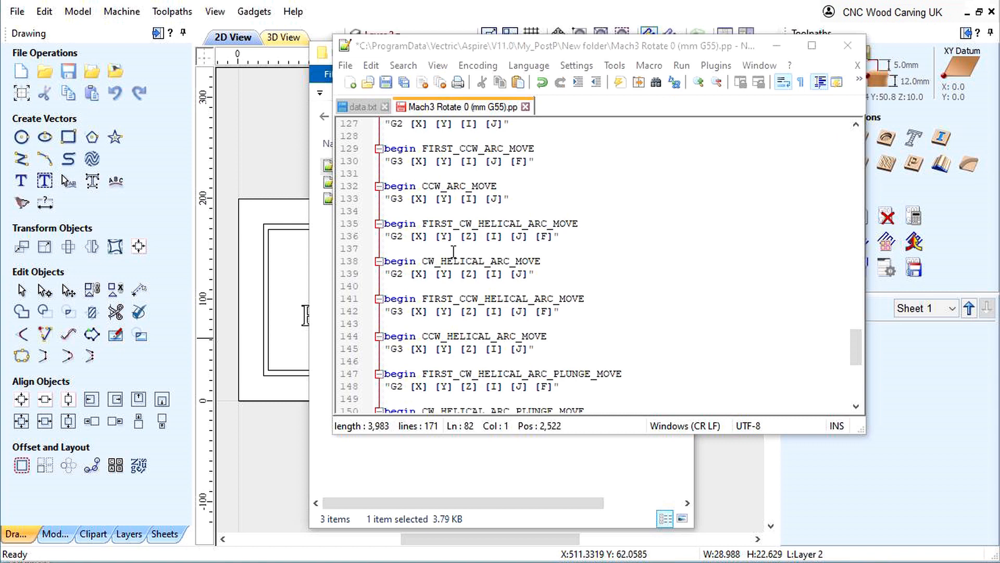
pyautogui.scroll(-4, 451, 252)
pyautogui.click(460, 287)
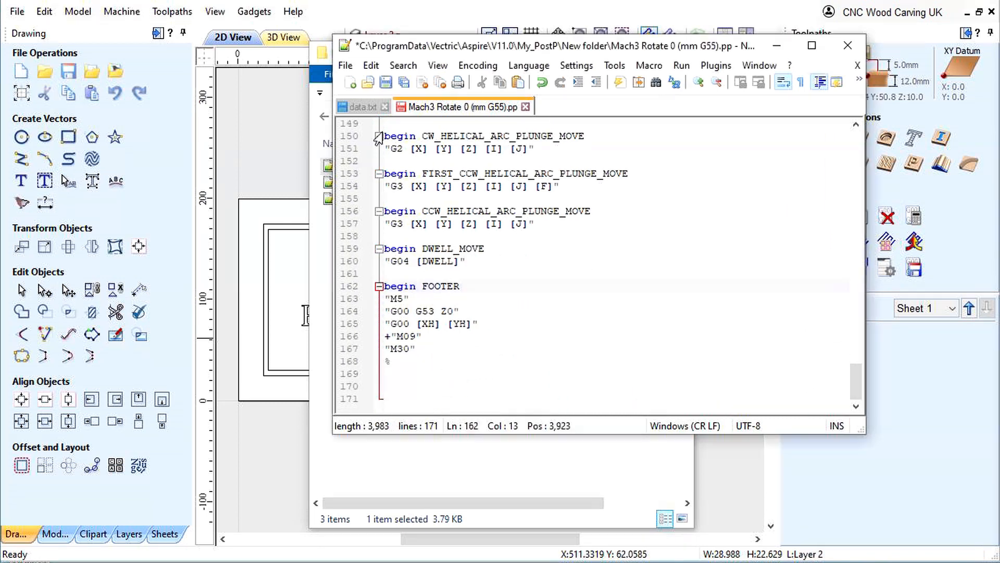
pyautogui.click(358, 107)
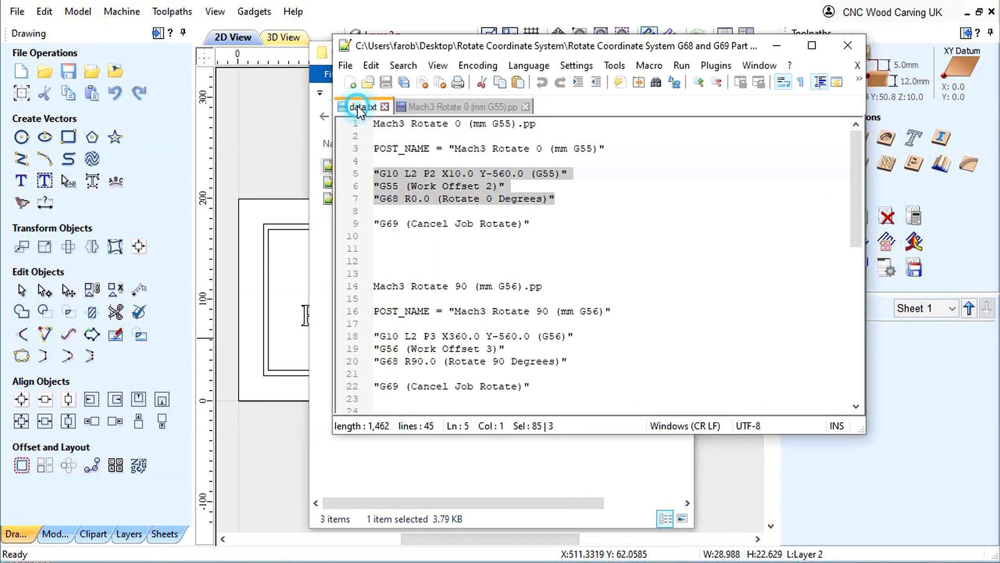
pyautogui.click(527, 223)
pyautogui.moveTo(527, 223); pyautogui.dragTo(368, 223)
pyautogui.rightClick(386, 224)
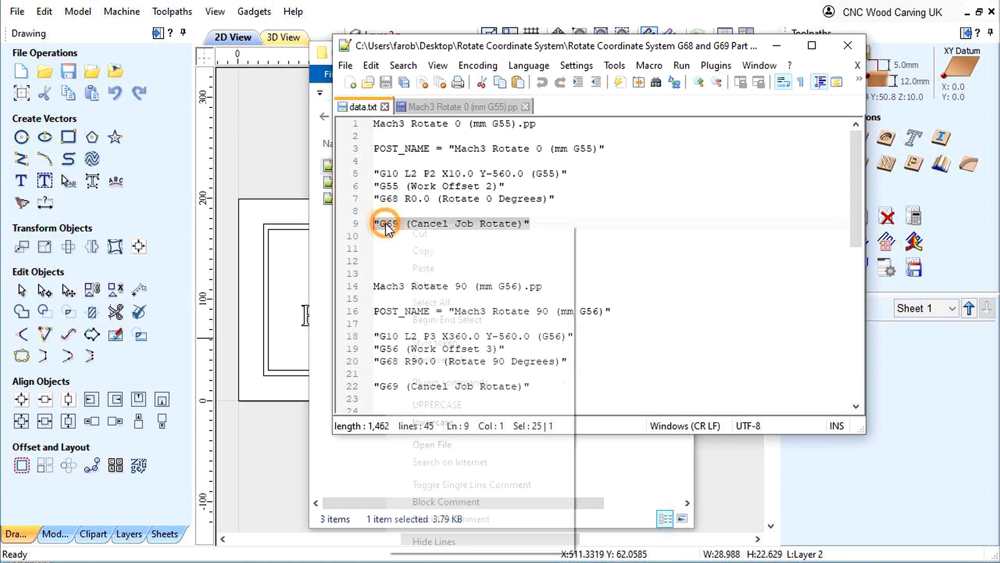
pyautogui.click(424, 254)
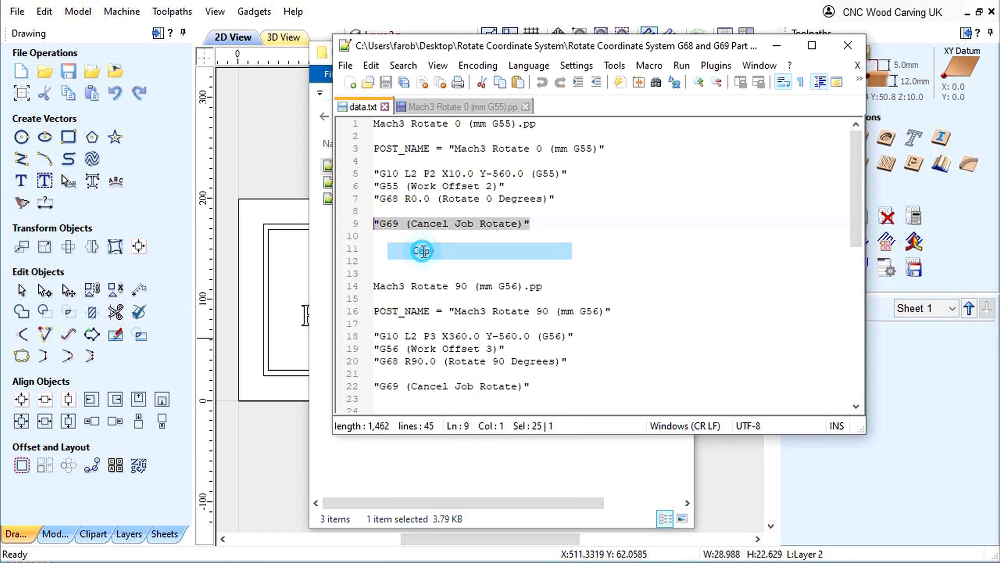
# - Paste "G69 (Cancel Job Rotate)" on a new line directly below "M5" in the FOOTER block
pyautogui.click(446, 107)
pyautogui.click(415, 298)
pyautogui.press('Return')
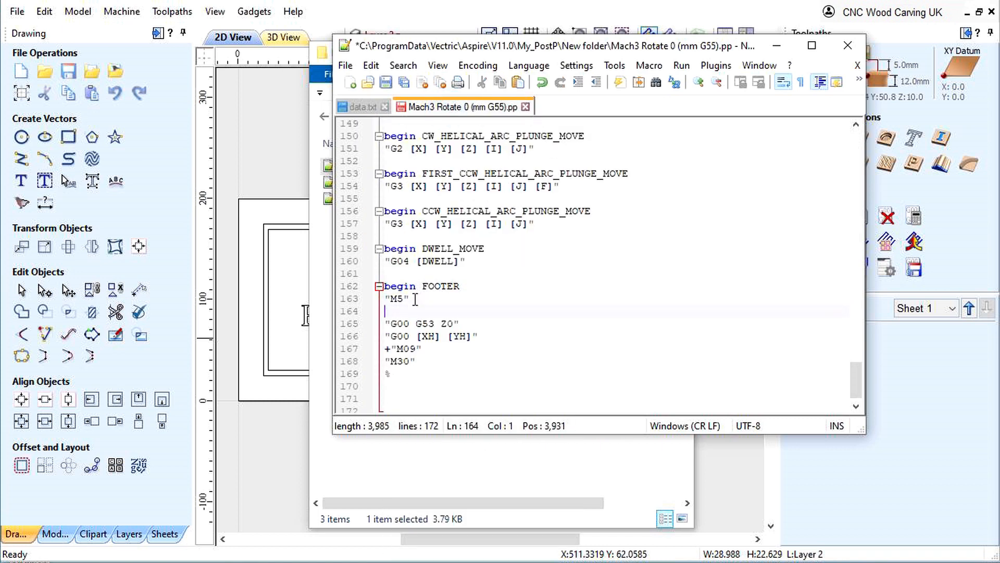
pyautogui.rightClick(386, 310)
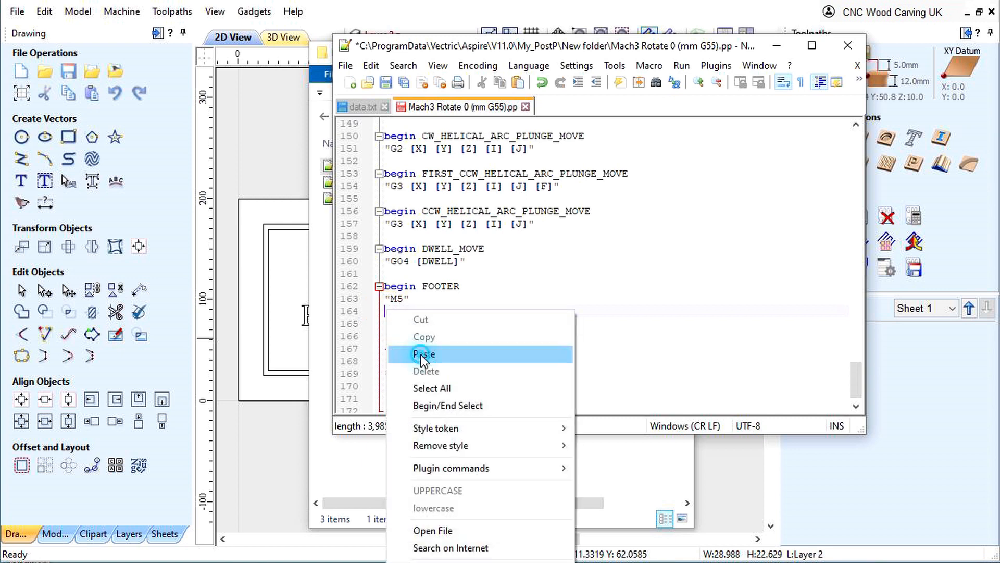
pyautogui.click(422, 354)
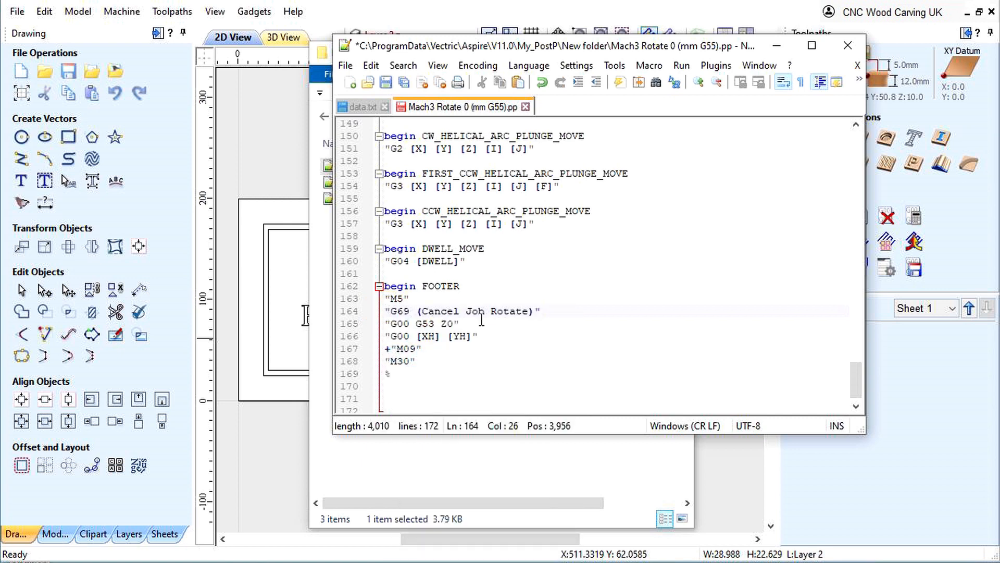
# - Save and close Mach3 Rotate 0 (mm G55).pp, and move the editor window clear of the folder's file list
pyautogui.click(386, 83)
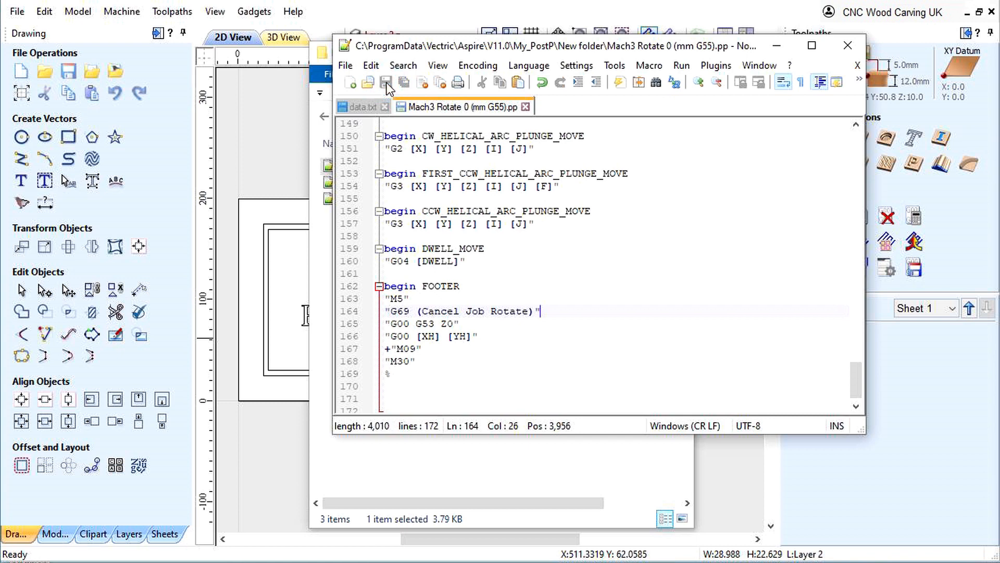
pyautogui.click(525, 106)
pyautogui.moveTo(433, 52); pyautogui.dragTo(795, 292)
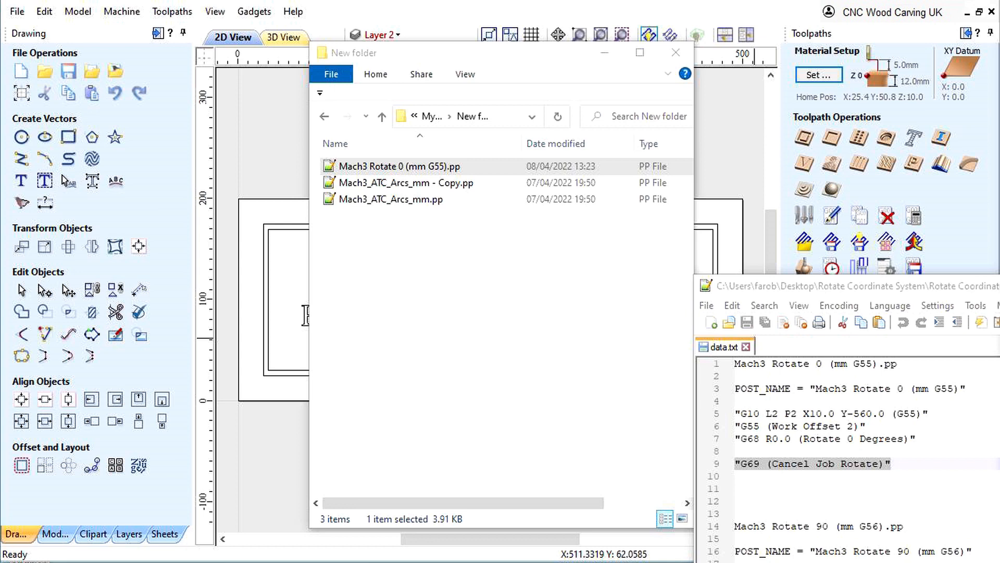
# - Copy the name "Mach3 Rotate 90 (mm G56)" from data.txt, without the extension
pyautogui.scroll(-4, 849, 458)
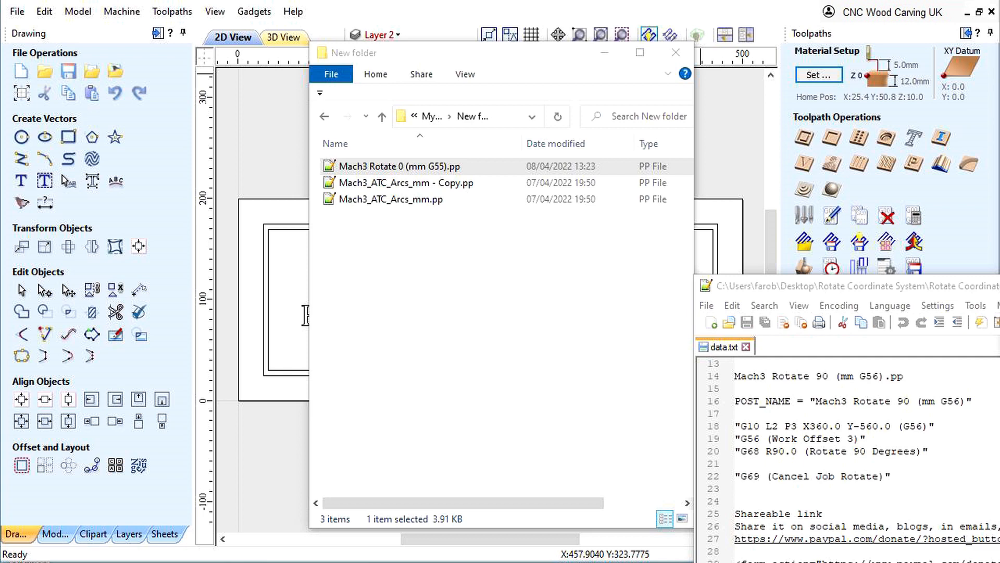
pyautogui.moveTo(885, 376); pyautogui.dragTo(735, 374)
pyautogui.rightClick(748, 377)
pyautogui.click(787, 405)
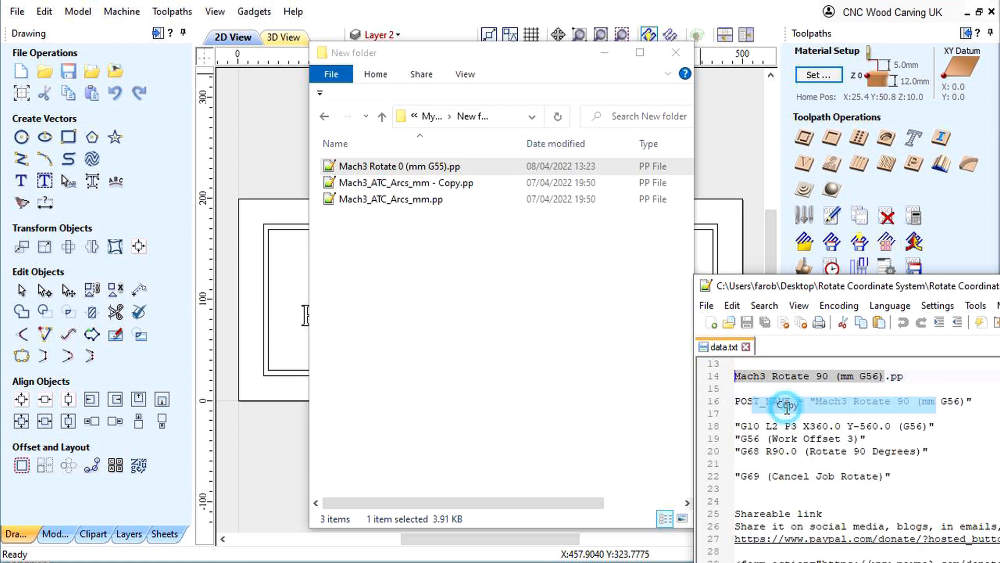
# - Rename Mach3_ATC_Arcs_mm - Copy.pp to Mach3 Rotate 90 (mm G56).pp using the copied name
pyautogui.click(394, 183)
pyautogui.rightClick(394, 185)
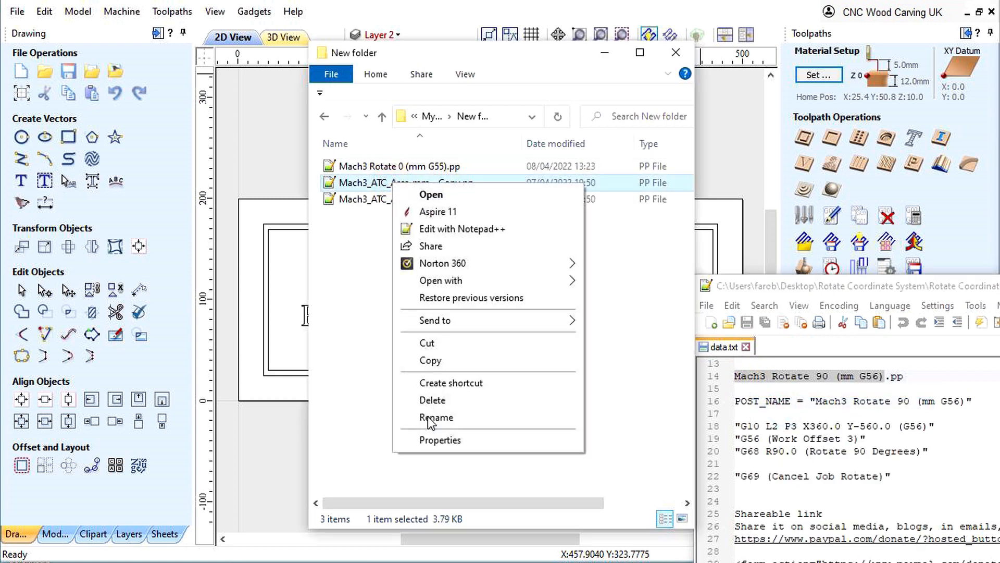
pyautogui.click(430, 417)
pyautogui.rightClick(385, 184)
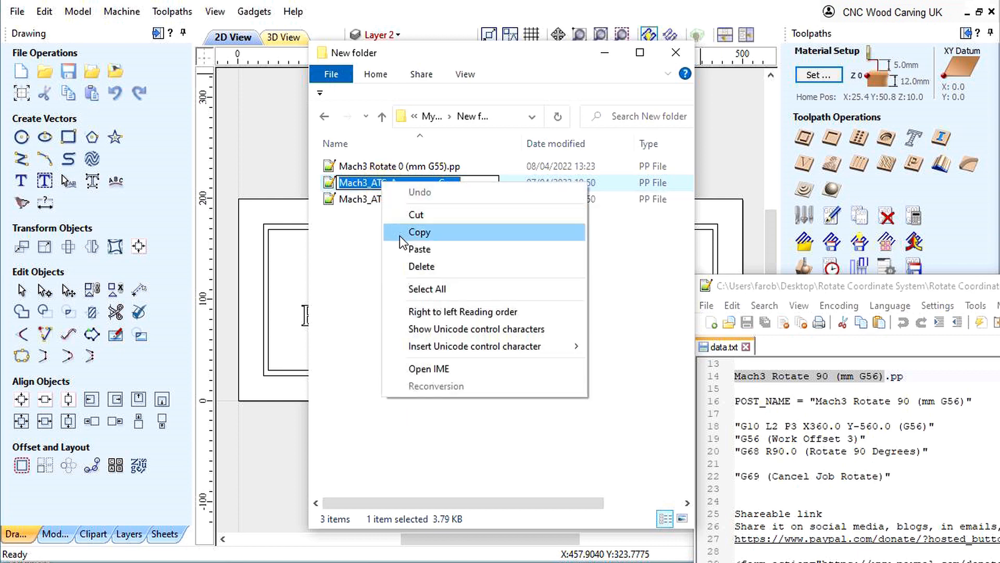
pyautogui.click(414, 249)
pyautogui.click(404, 252)
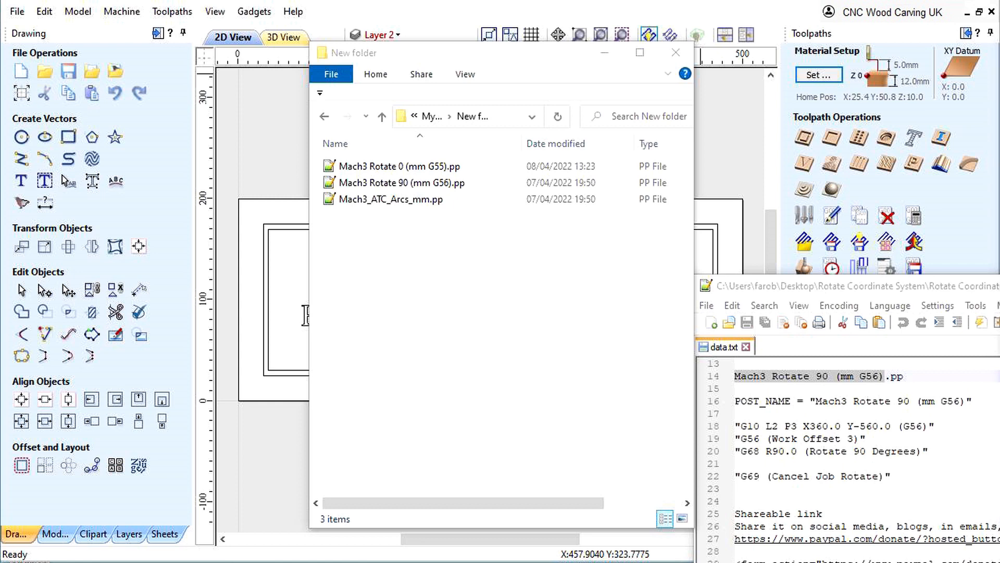
# - Open Mach3 Rotate 90 (mm G56).pp in Notepad++ and go to its POST_NAME line
pyautogui.doubleClick(379, 183)
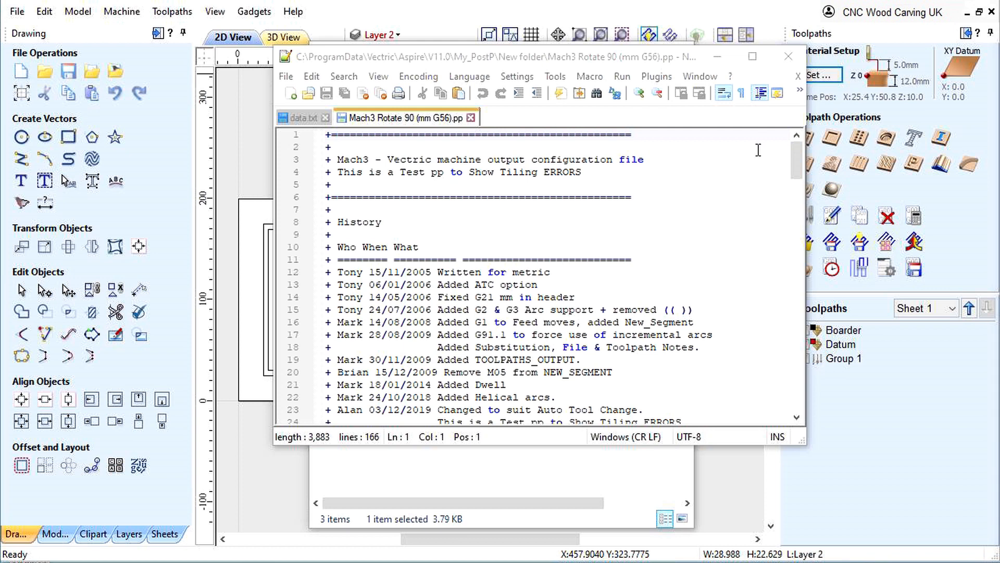
pyautogui.scroll(-6, 444, 199)
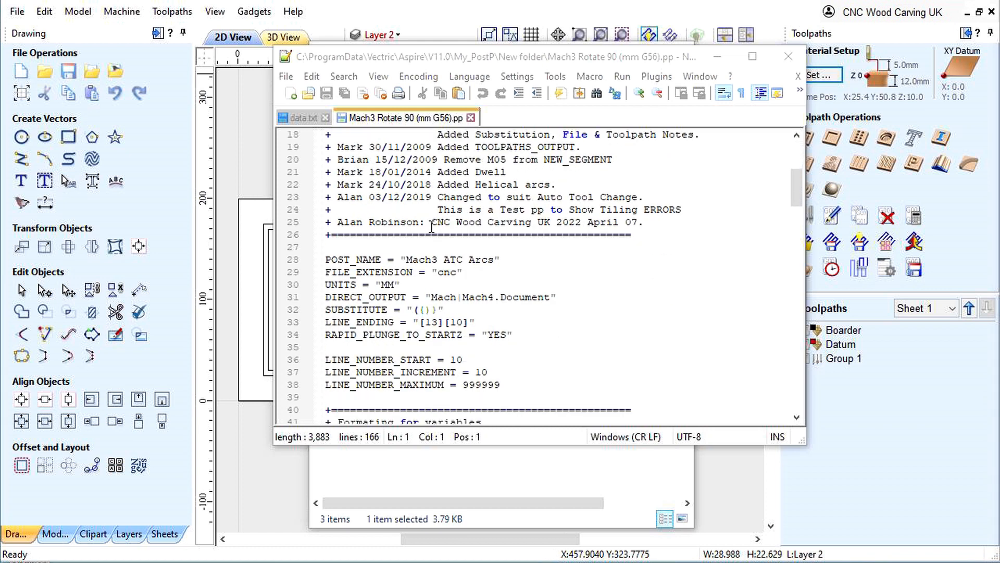
pyautogui.click(508, 262)
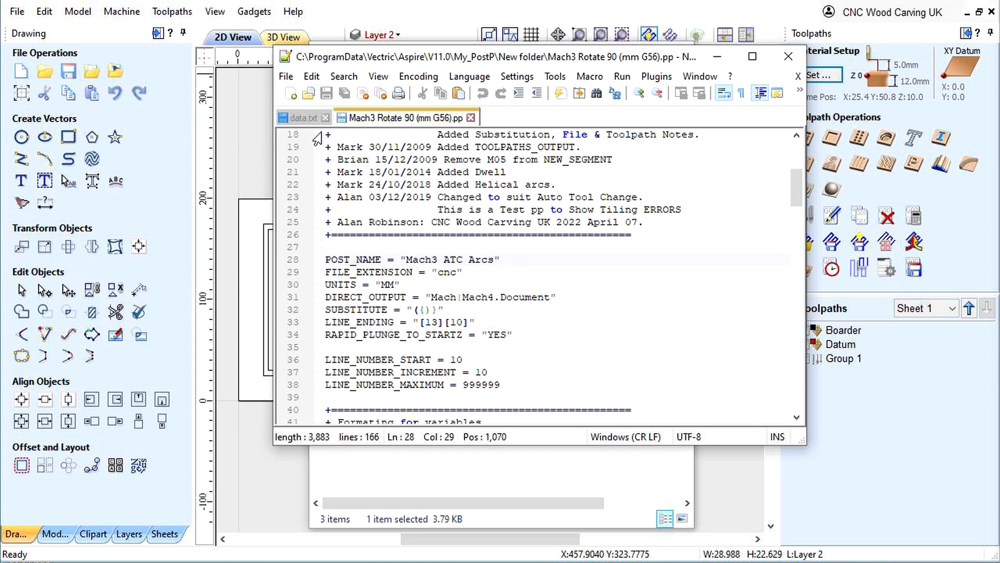
# - Replace the post processor's POST_NAME line with POST_NAME = "Mach3 Rotate 90 (mm G56)" copied from data.txt
pyautogui.click(303, 118)
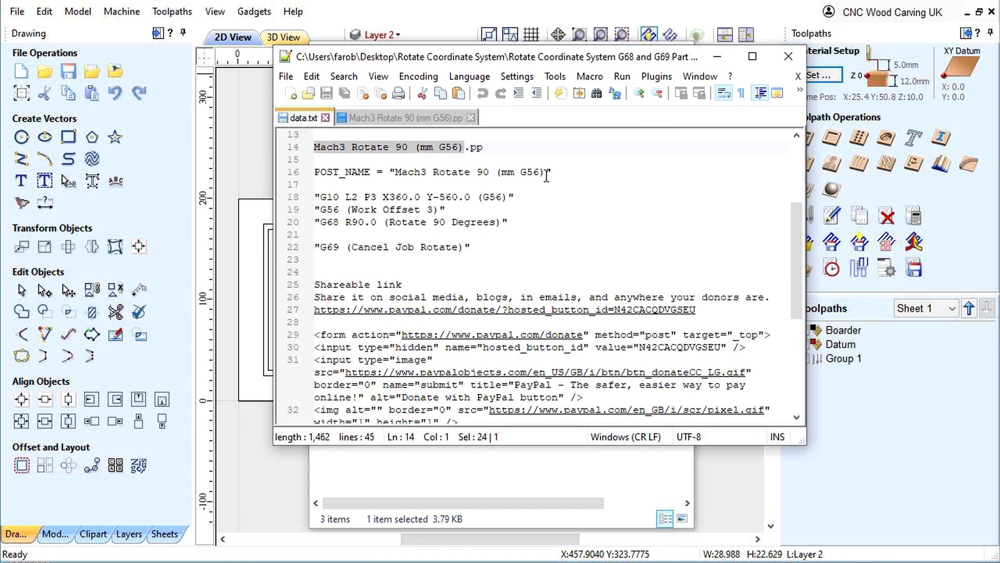
pyautogui.moveTo(564, 172); pyautogui.dragTo(315, 173)
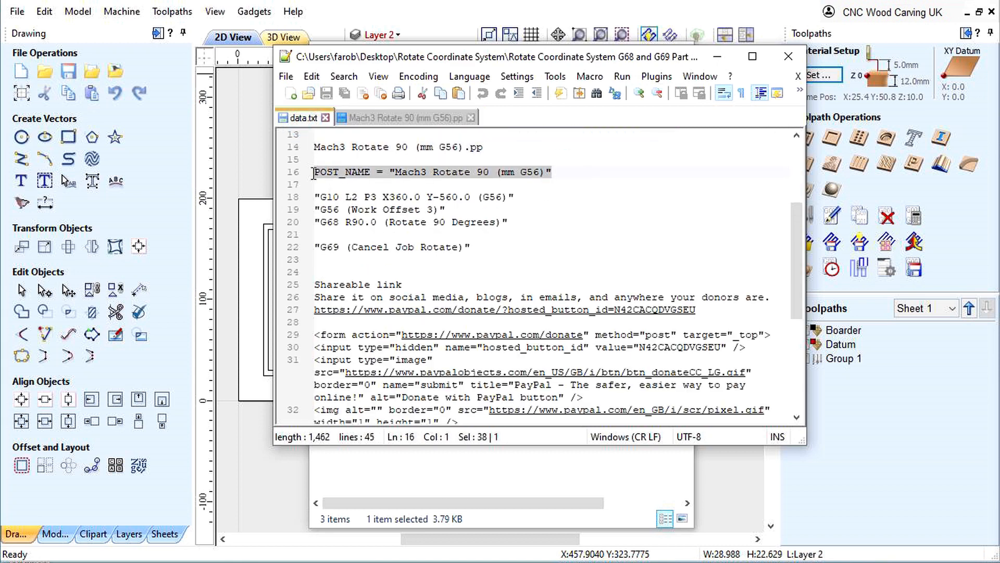
pyautogui.rightClick(322, 176)
pyautogui.click(351, 201)
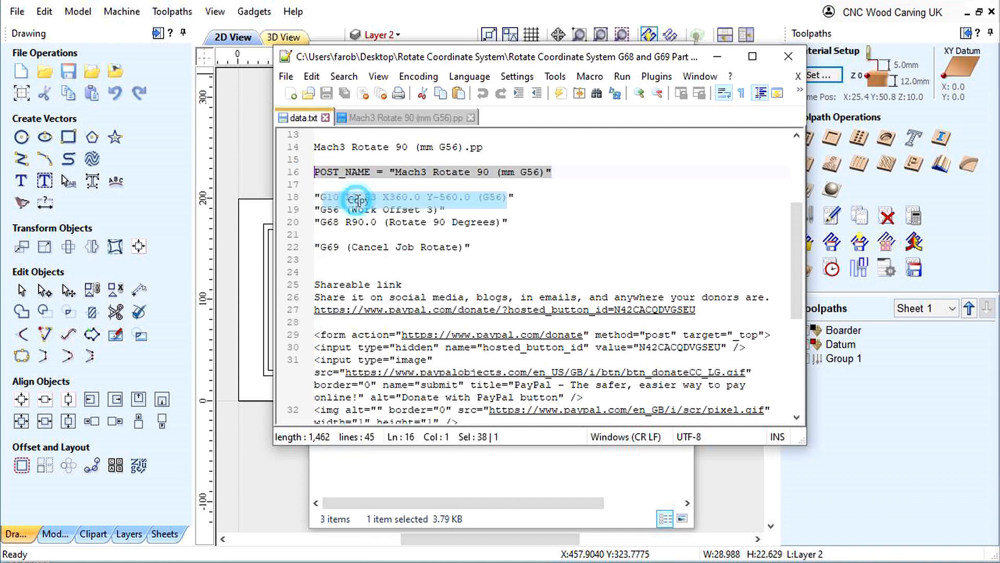
pyautogui.click(384, 119)
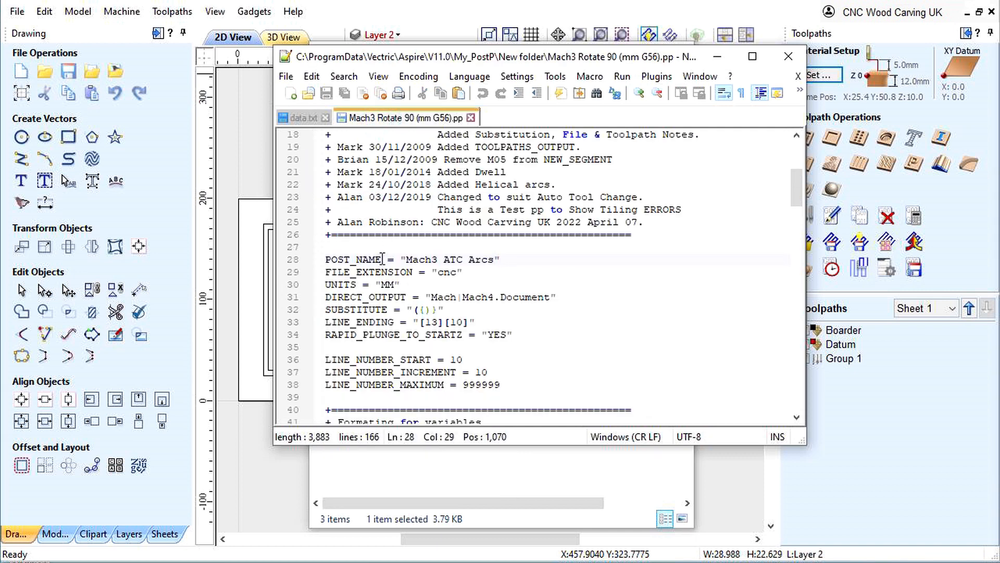
pyautogui.moveTo(509, 259); pyautogui.dragTo(307, 260)
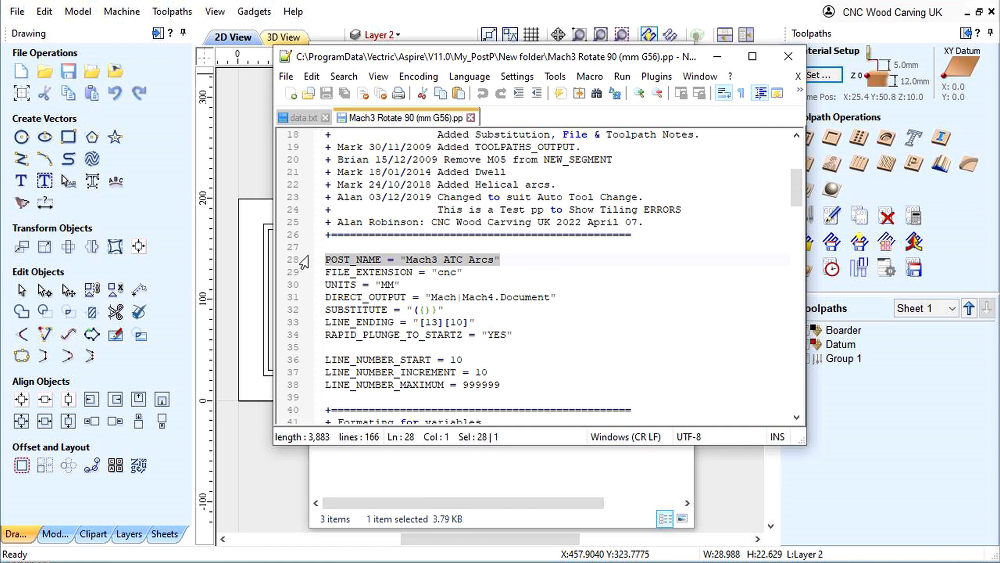
pyautogui.rightClick(352, 265)
pyautogui.click(388, 306)
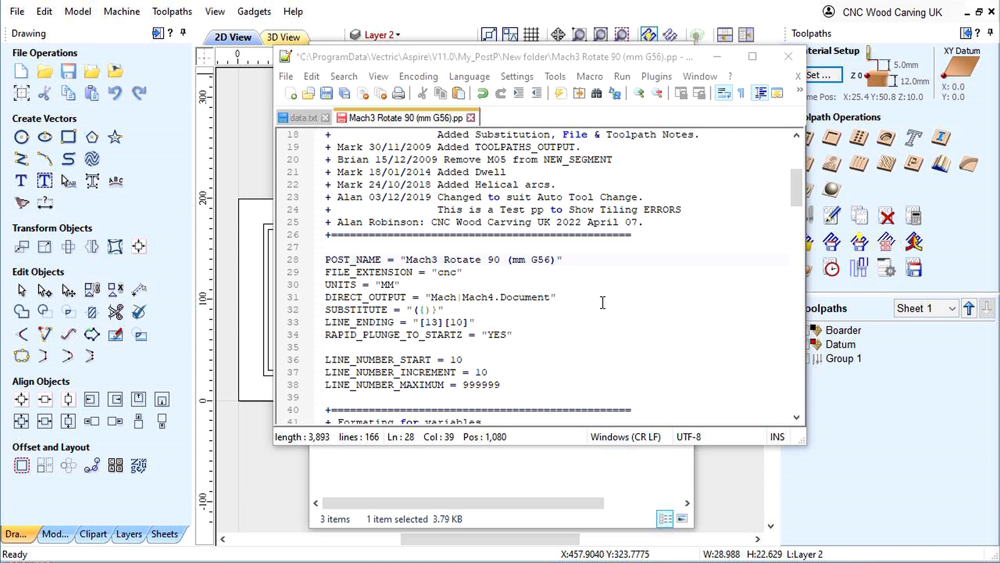
# - Insert three blank lines below "G71 G91.1 G94" in the HEADER block of Mach3 Rotate 90 (mm G56).pp
pyautogui.scroll(-5, 590, 305)
pyautogui.scroll(-9, 590, 306)
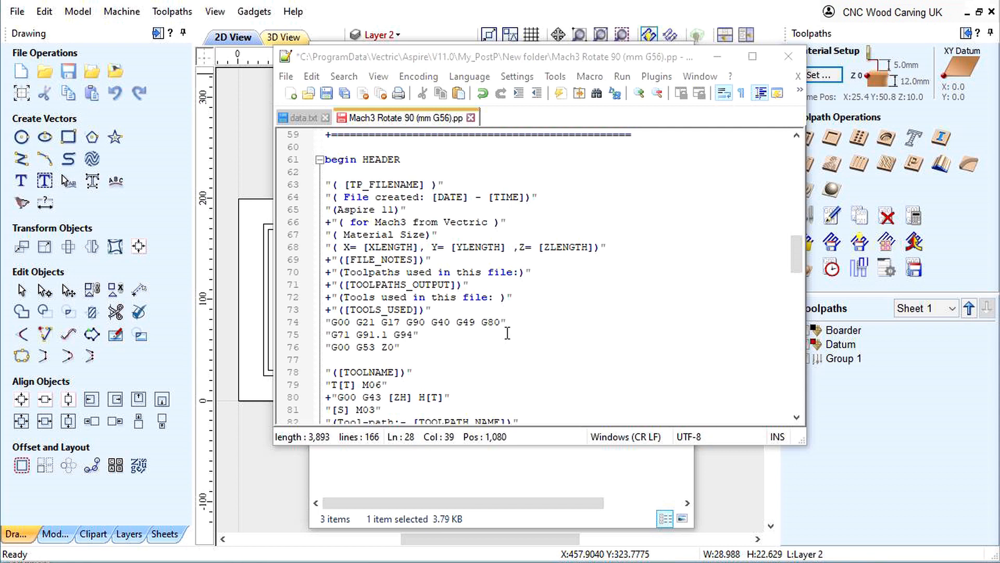
pyautogui.click(421, 336)
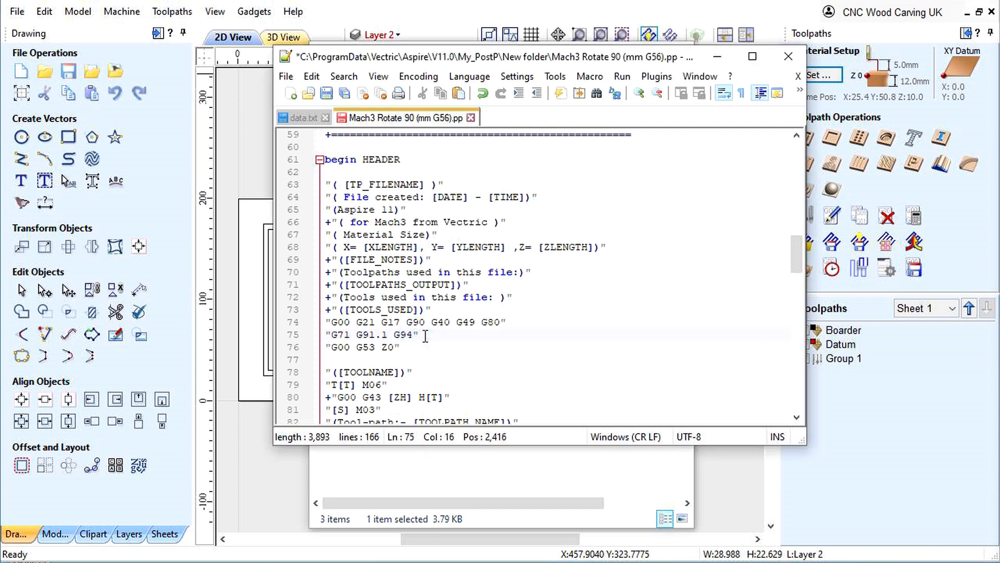
pyautogui.press('Return')
pyautogui.press('Return')
pyautogui.press('Return')
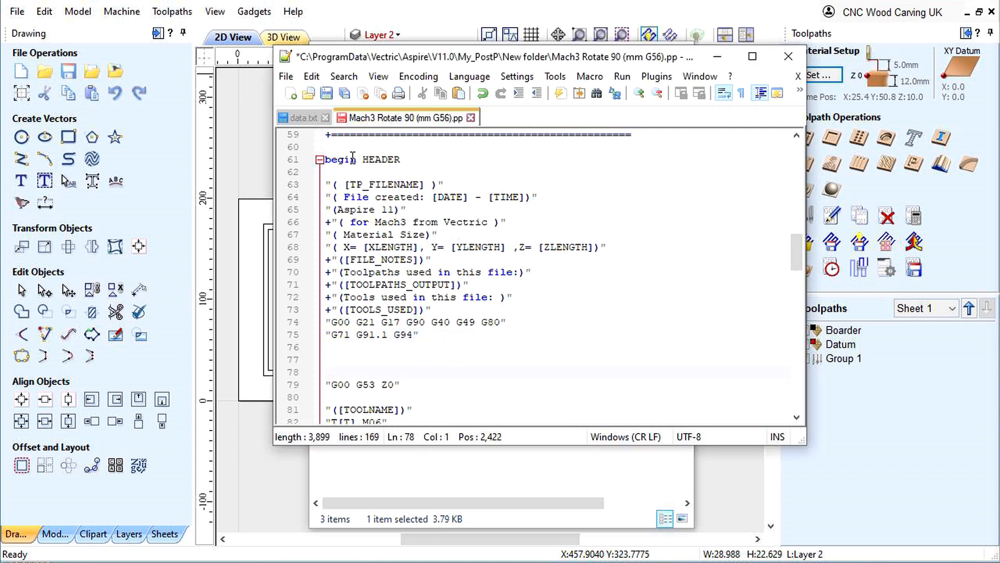
# - Copy the G10 L2 P3, G56 and G68 R90.0 lines from data.txt into the blank space below "G71 G91.1 G94" in the HEADER block
pyautogui.click(307, 120)
pyautogui.moveTo(514, 223); pyautogui.dragTo(314, 197)
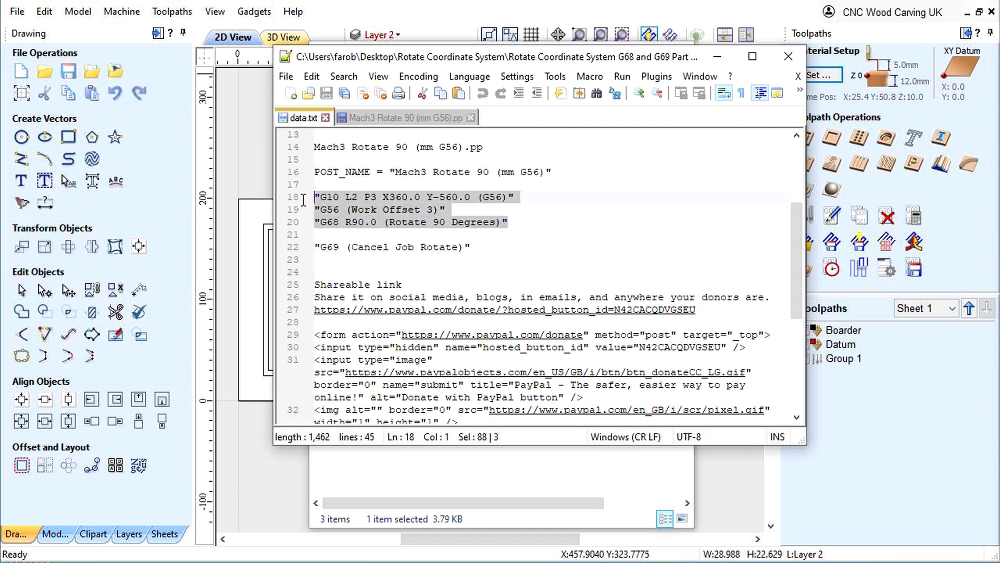
pyautogui.rightClick(339, 204)
pyautogui.click(373, 231)
pyautogui.click(390, 118)
pyautogui.click(328, 360)
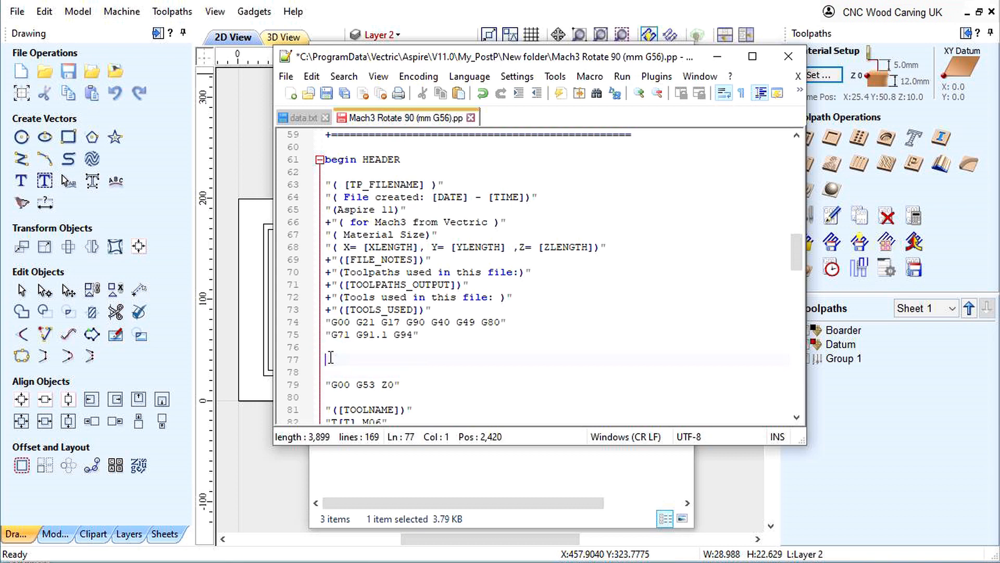
pyautogui.rightClick(330, 357)
pyautogui.click(367, 402)
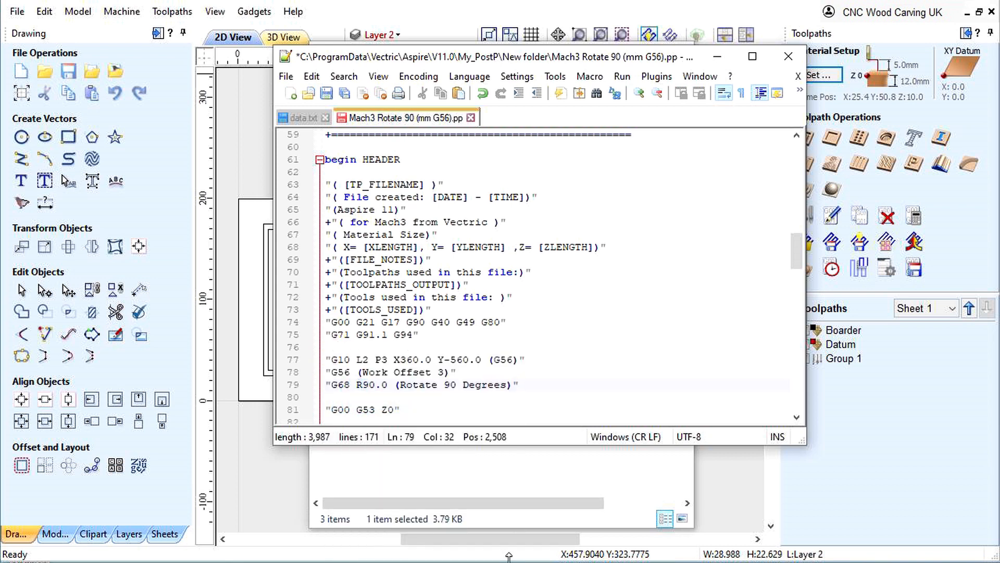
pyautogui.click(316, 398)
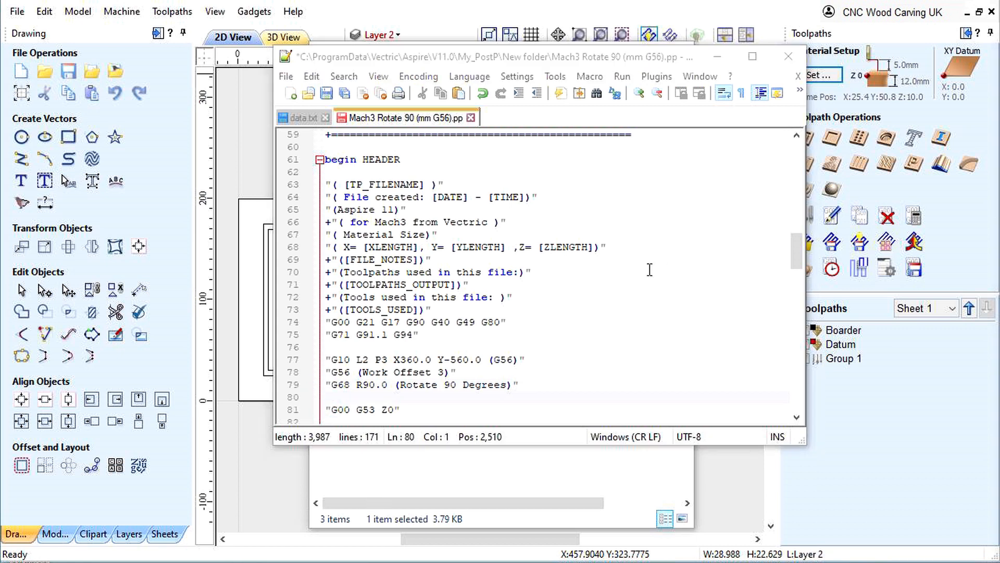
# - Insert "G69 (Cancel Job Rotate)" copied from data.txt on a new line below "M5" in the post processor's FOOTER block
pyautogui.moveTo(797, 248); pyautogui.dragTo(796, 393)
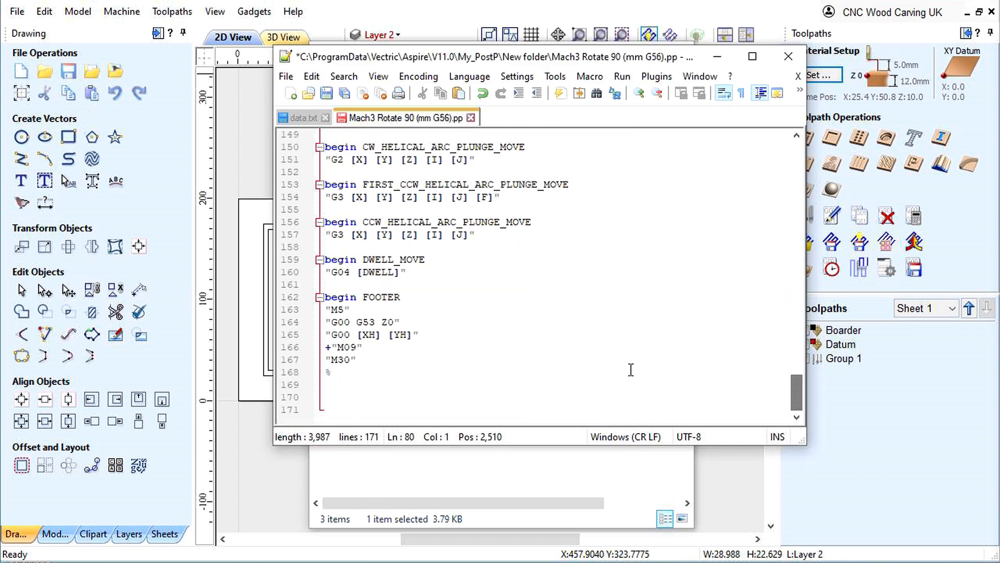
pyautogui.click(304, 121)
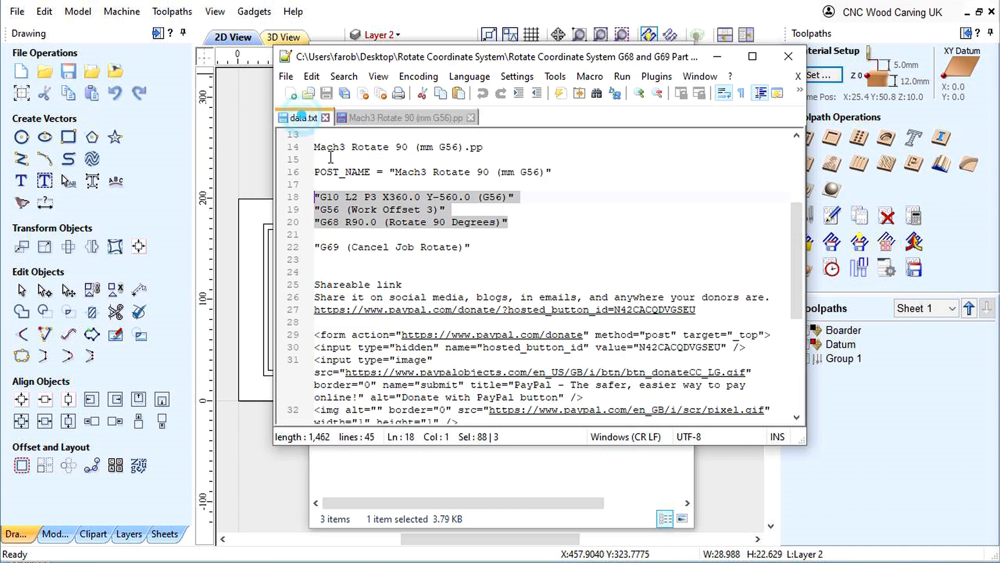
pyautogui.moveTo(471, 247); pyautogui.dragTo(308, 249)
pyautogui.rightClick(333, 256)
pyautogui.click(373, 276)
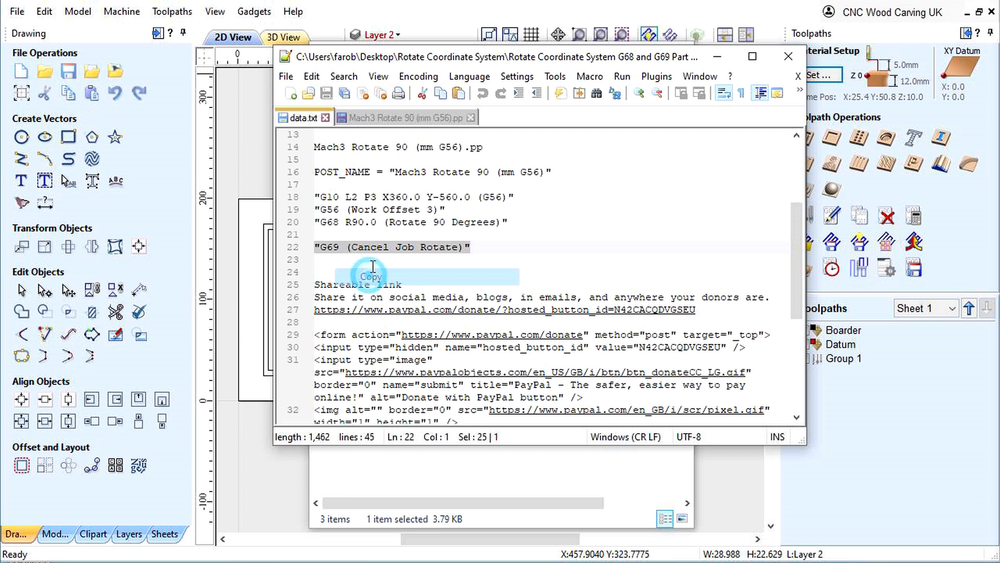
pyautogui.click(398, 118)
pyautogui.click(358, 310)
pyautogui.press('Return')
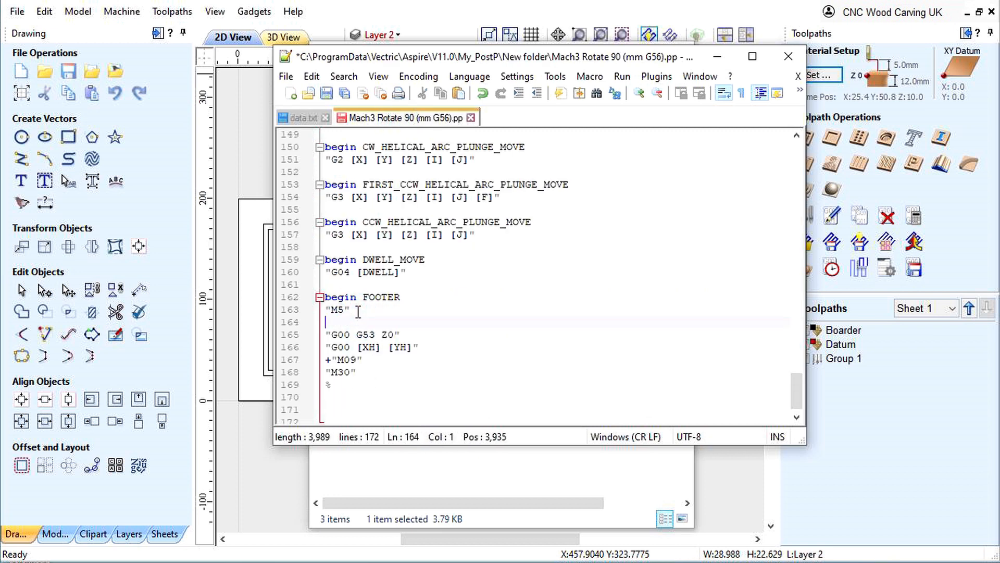
pyautogui.rightClick(331, 321)
pyautogui.click(367, 365)
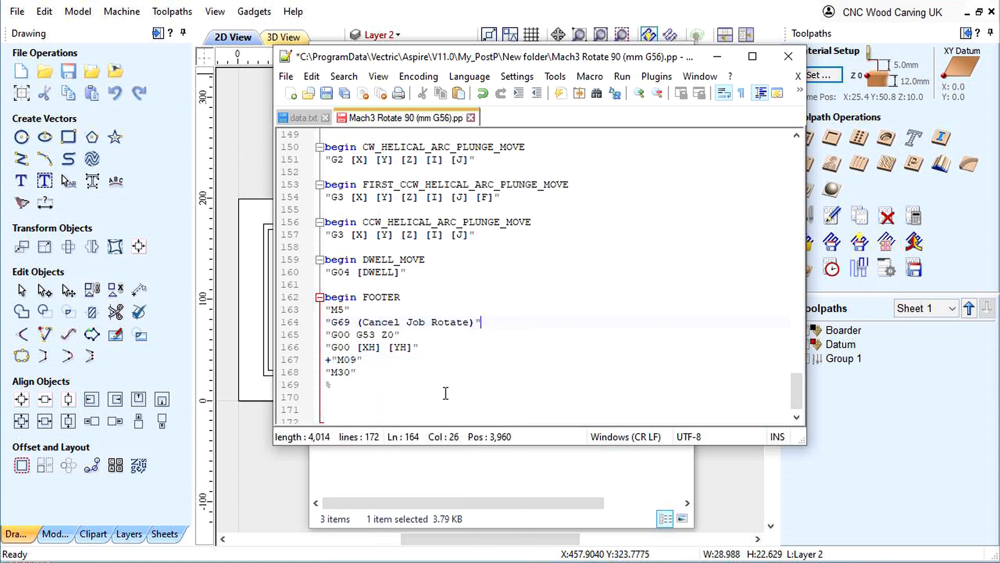
# - Save the edited Mach3 Rotate 90 (mm G56).pp and close it
pyautogui.click(339, 388)
pyautogui.click(327, 94)
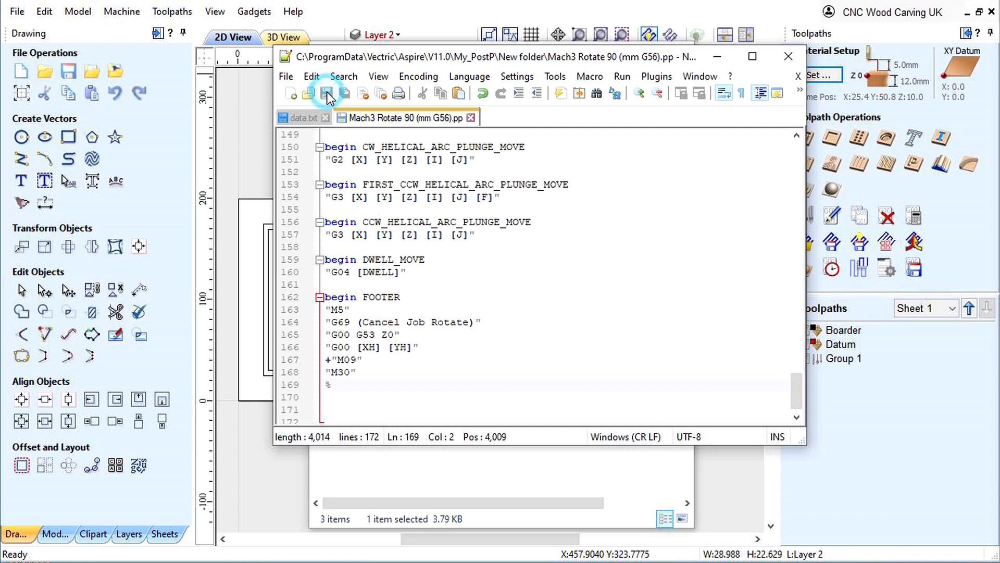
pyautogui.click(471, 118)
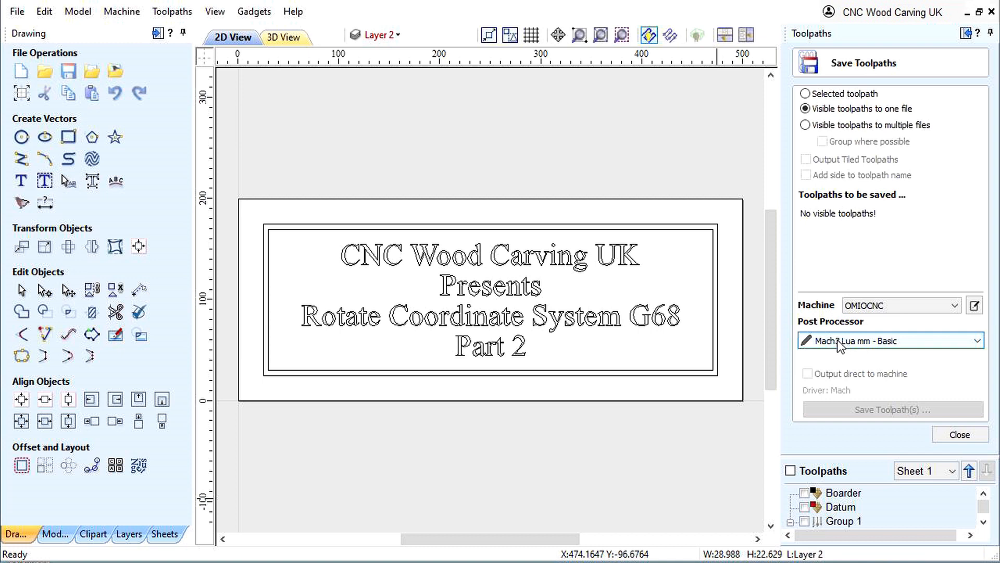
# - In Aspire, make all toolpaths visible and save them as G68_Rotate Part 2.CNC with the Mach3 Lua mm - Basic post processor
pyautogui.click(837, 341)
pyautogui.click(837, 340)
pyautogui.click(790, 470)
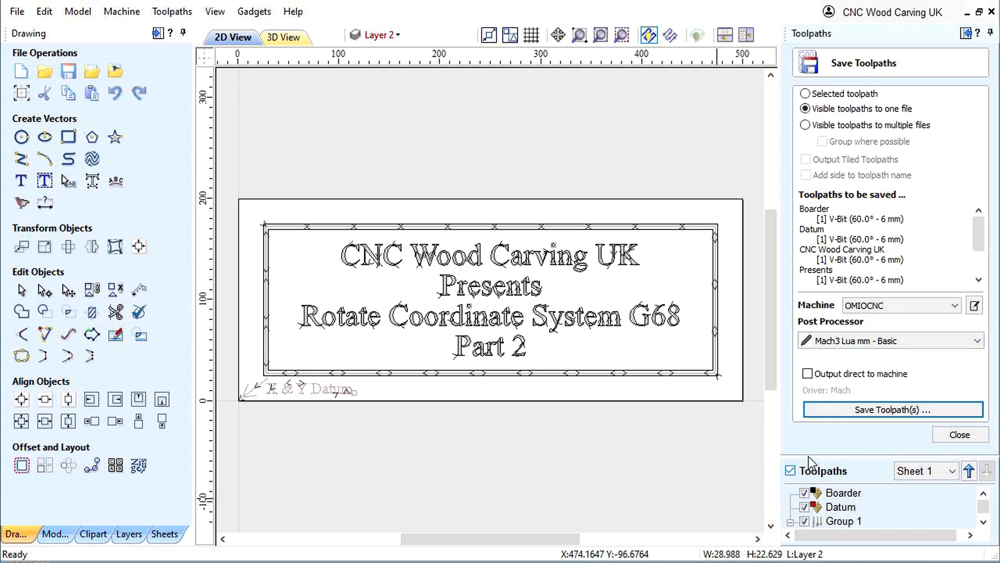
pyautogui.click(884, 410)
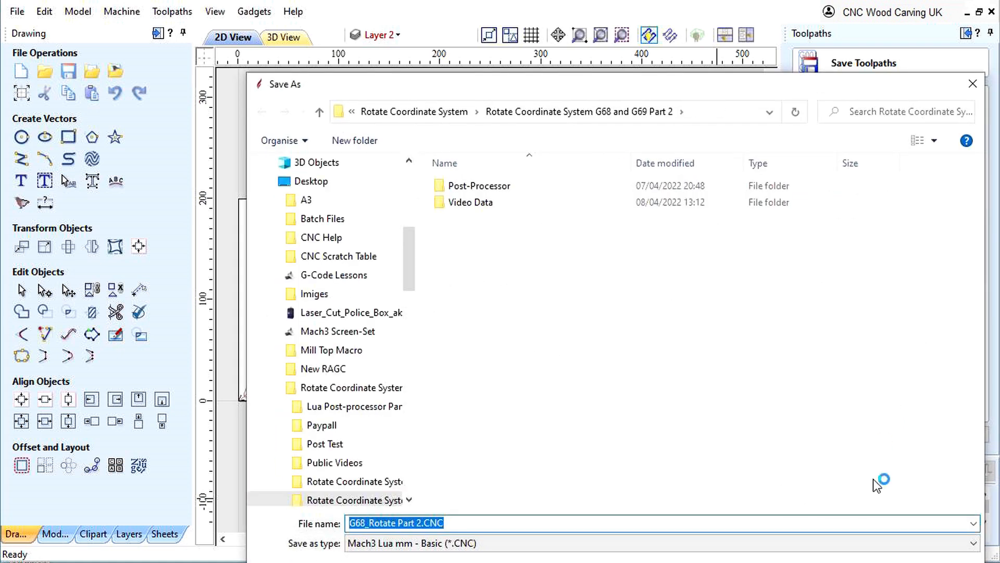
pyautogui.click(852, 562)
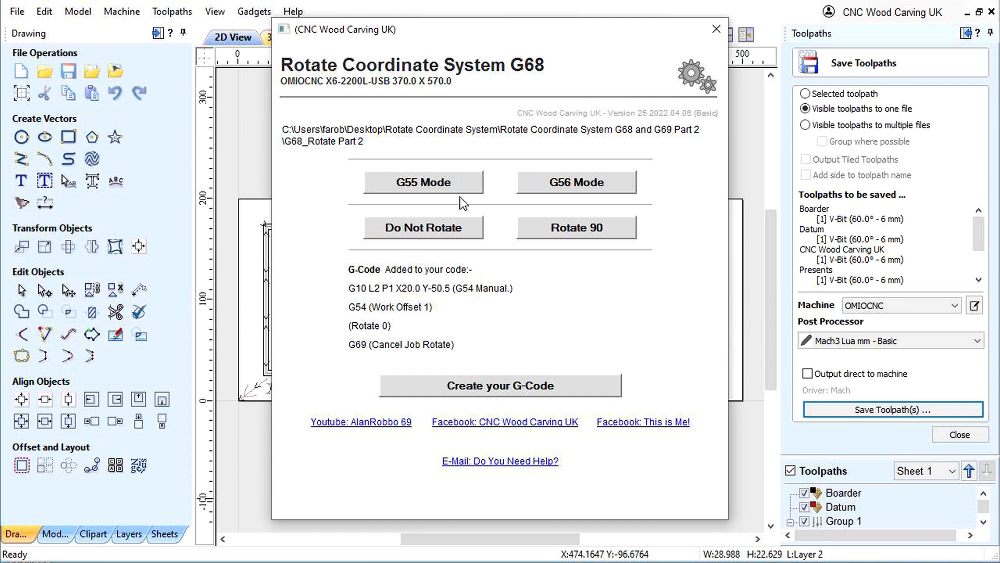
# - Compare the G-code added by G55 Mode and G56 Mode with Do Not Rotate and Rotate 90, and close the Rotate Coordinate System G68 dialog
pyautogui.click(423, 185)
pyautogui.click(566, 182)
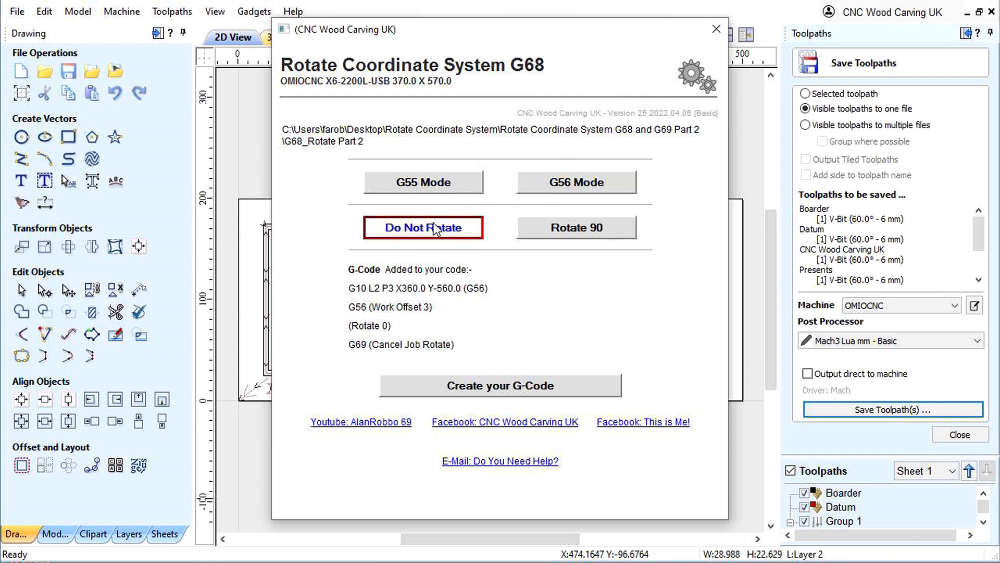
pyautogui.click(566, 229)
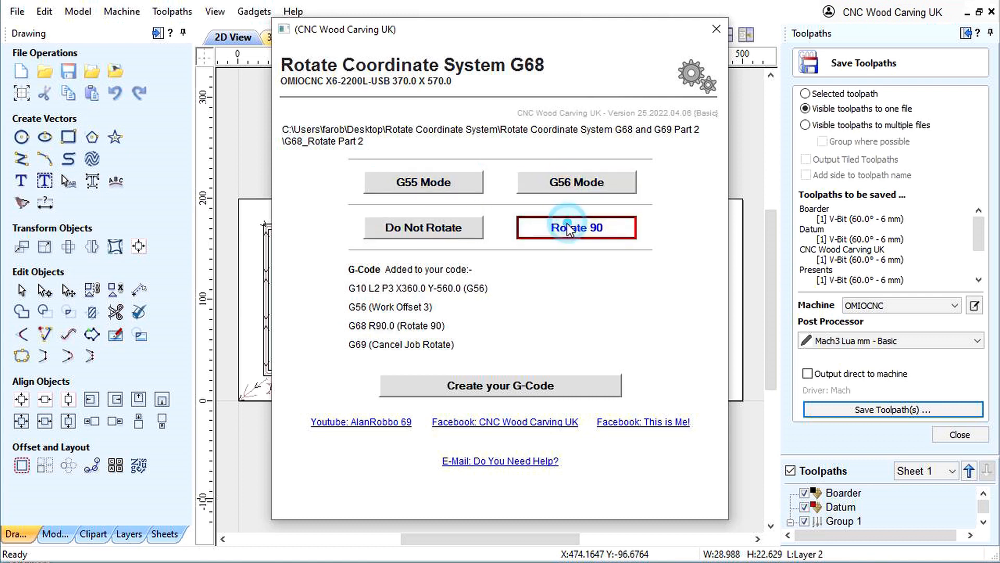
pyautogui.click(434, 231)
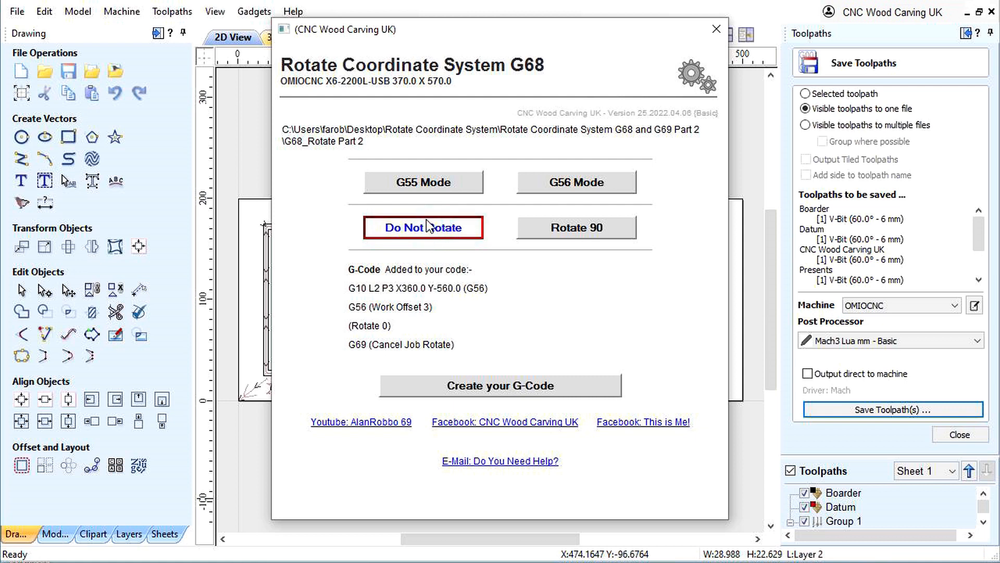
pyautogui.click(571, 230)
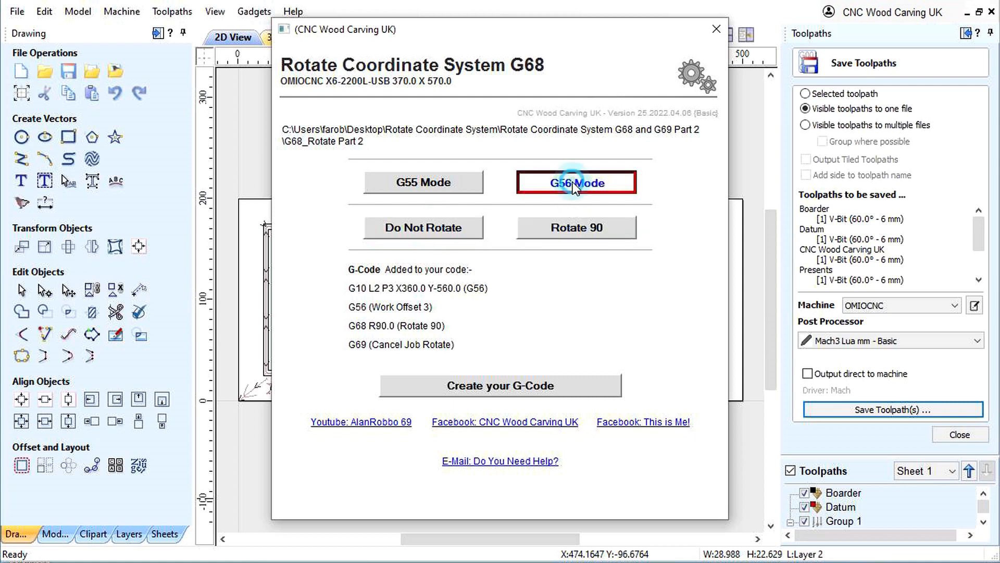
pyautogui.click(422, 183)
pyautogui.click(415, 223)
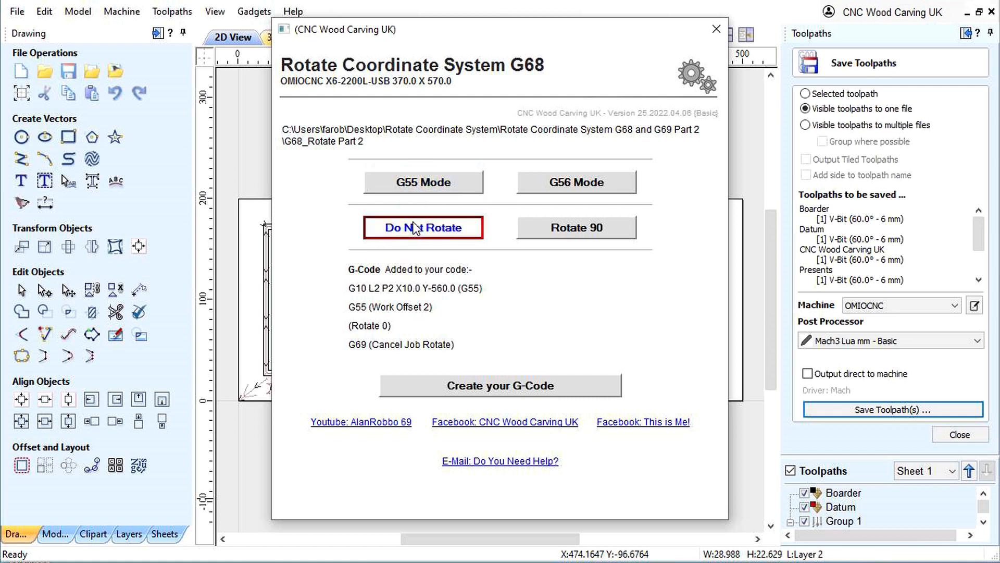
pyautogui.click(716, 29)
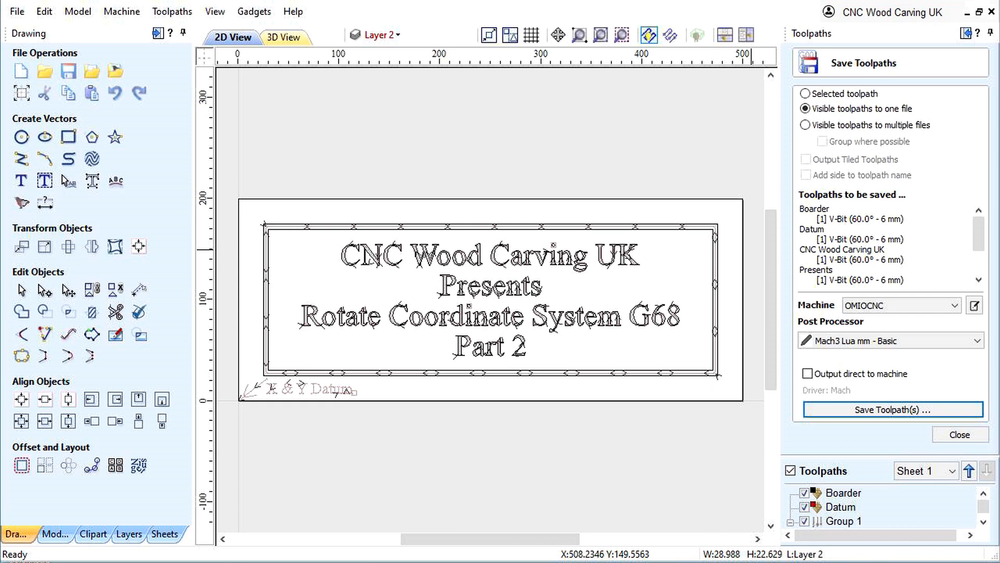
# - Add Mach3 Rotate 0 (mm G55).pp from My_PostP\New folder to the OMIOCNC machine as default and select it as the post processor
pyautogui.click(871, 342)
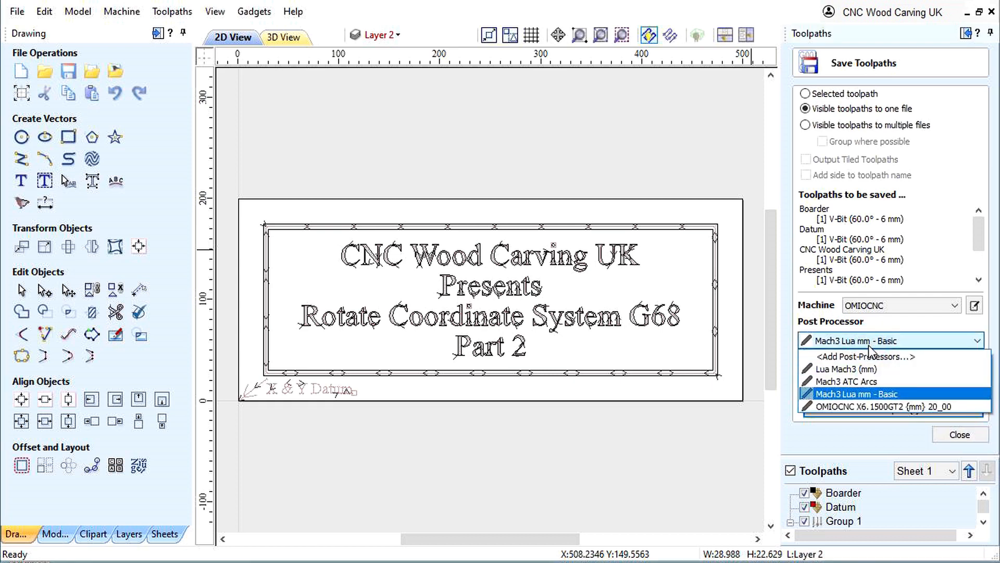
pyautogui.click(852, 359)
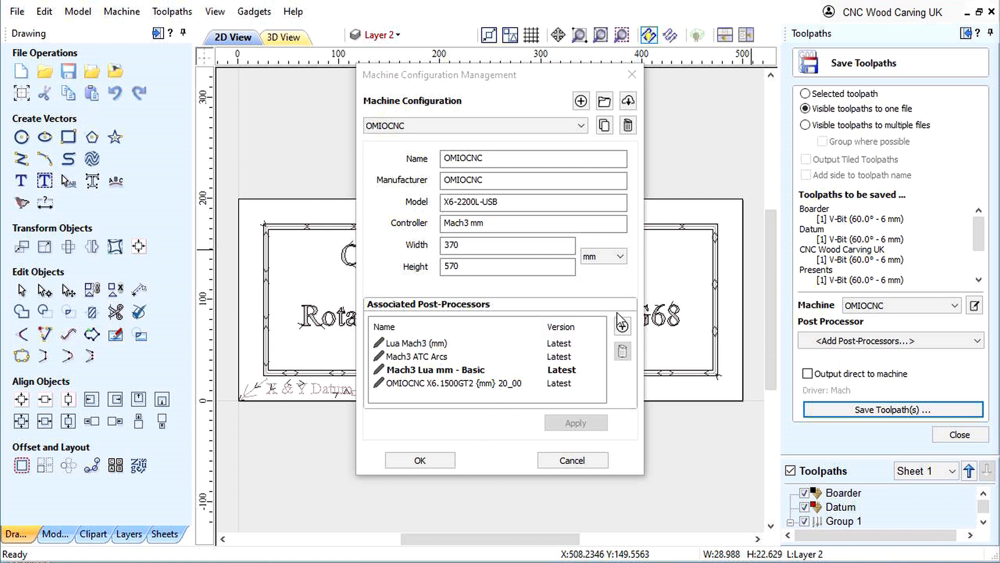
pyautogui.click(622, 327)
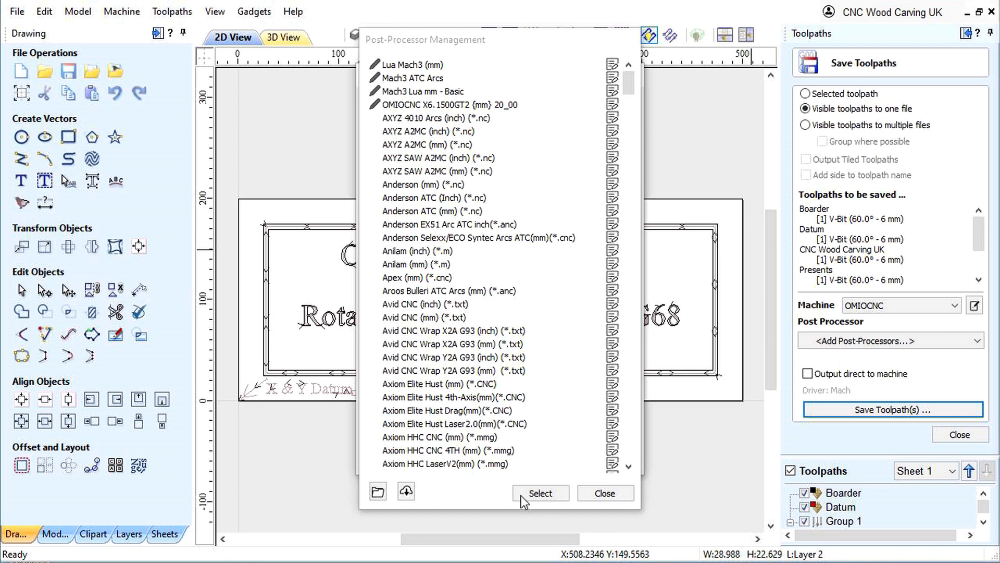
pyautogui.click(378, 492)
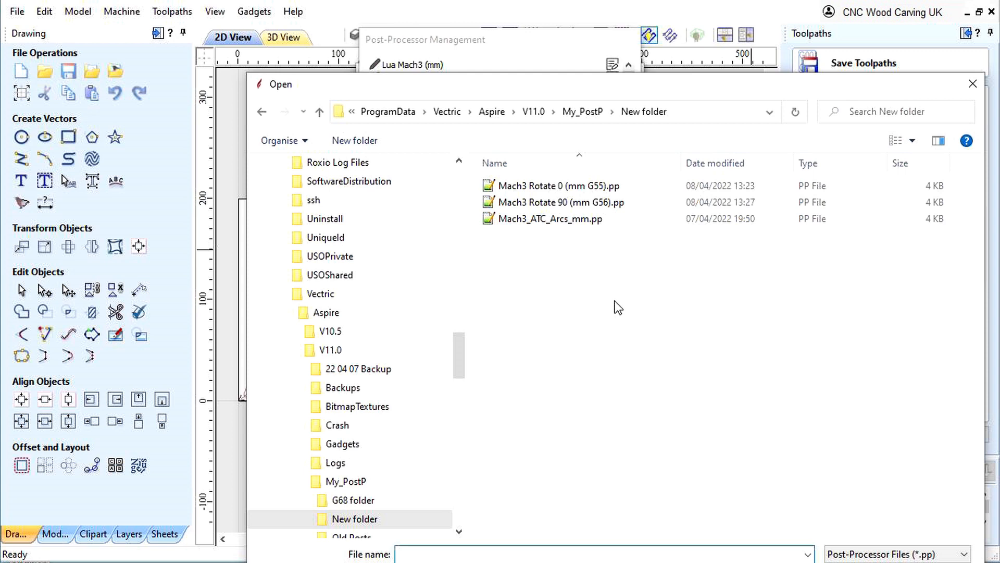
pyautogui.click(535, 186)
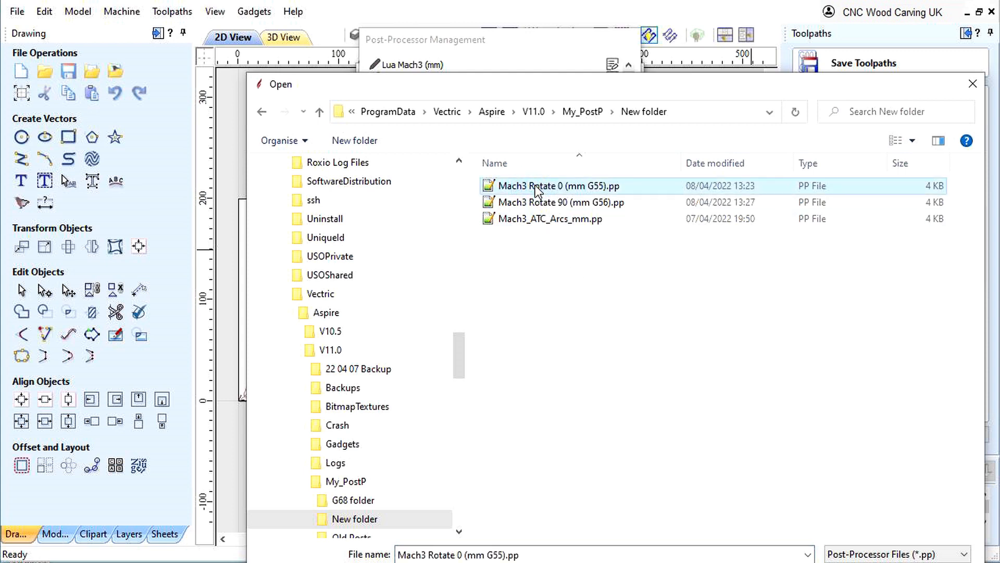
pyautogui.doubleClick(535, 186)
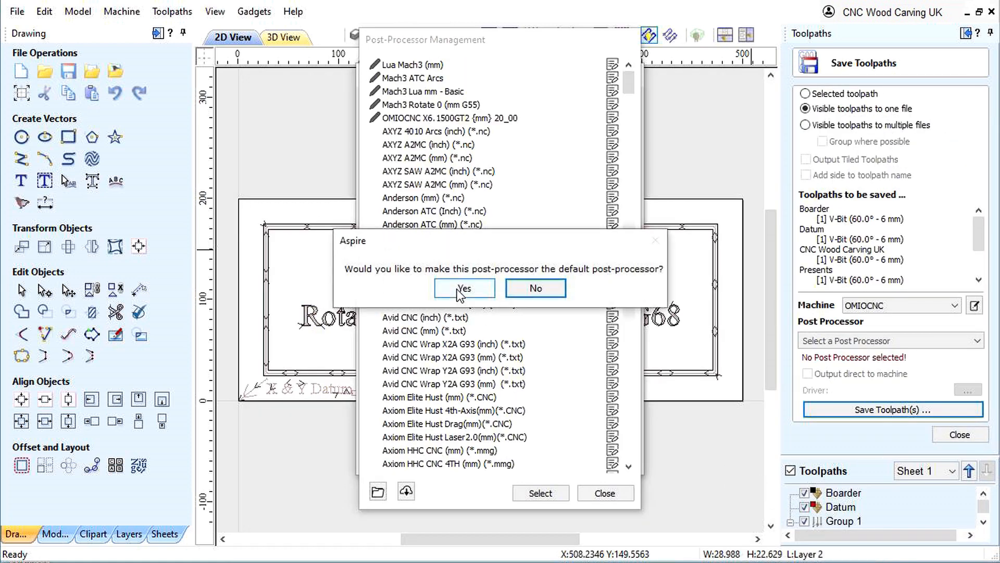
pyautogui.click(458, 290)
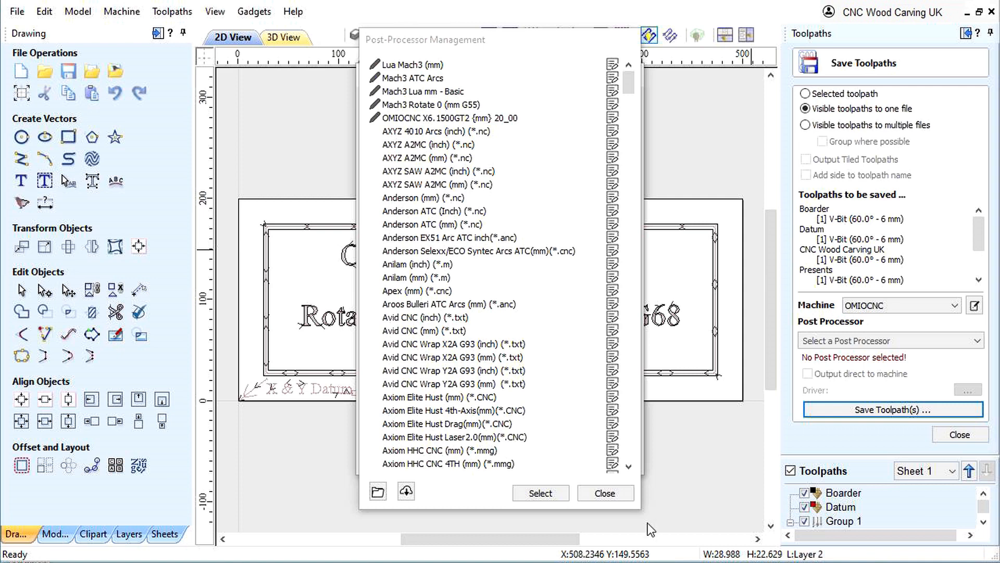
pyautogui.click(611, 495)
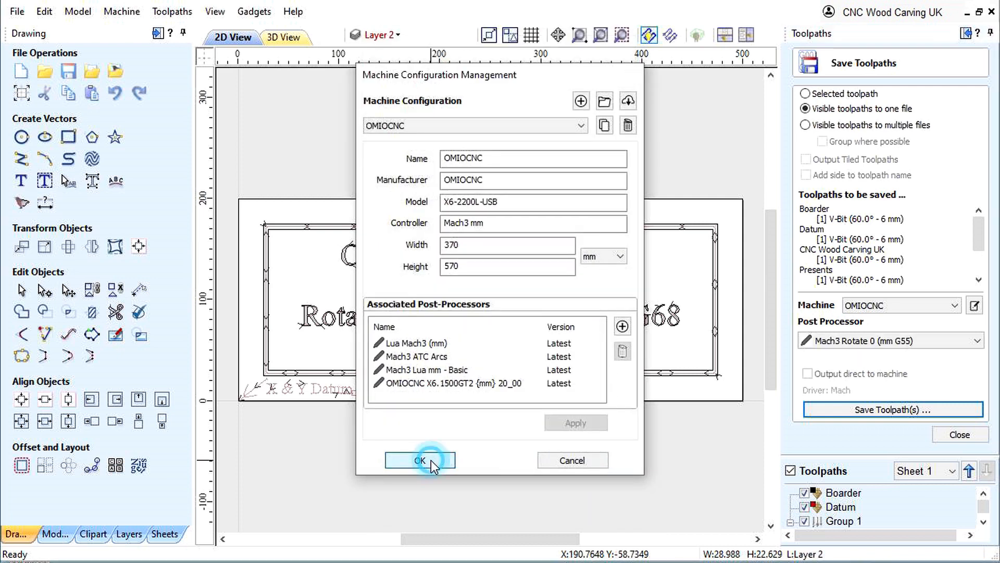
pyautogui.click(430, 461)
pyautogui.click(839, 343)
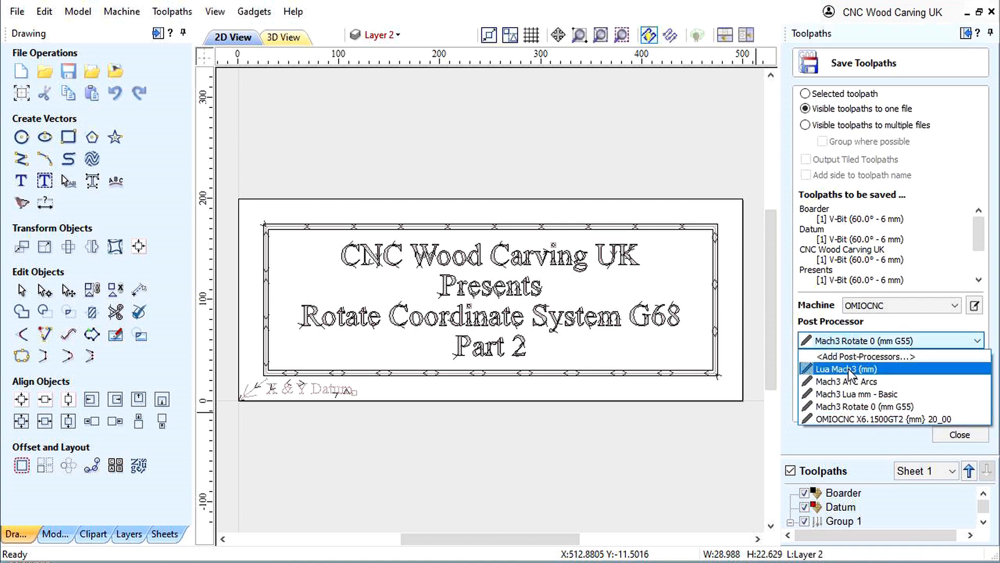
pyautogui.click(843, 408)
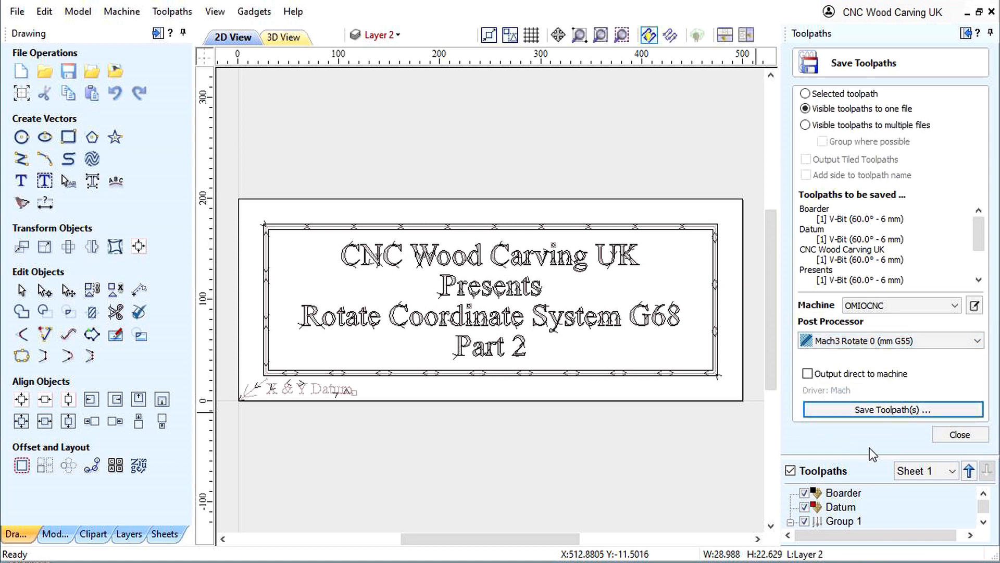
# - Add Mach3 Rotate 90 (mm G56).pp from My_PostP\New folder to the OMIOCNC machine as the default post processor and check the post processor list
pyautogui.click(835, 339)
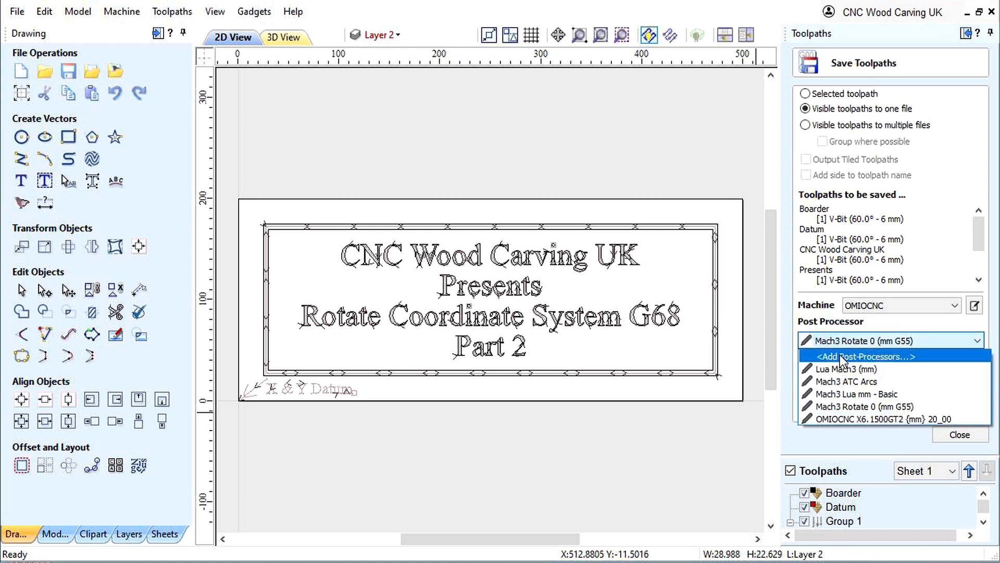
pyautogui.click(840, 356)
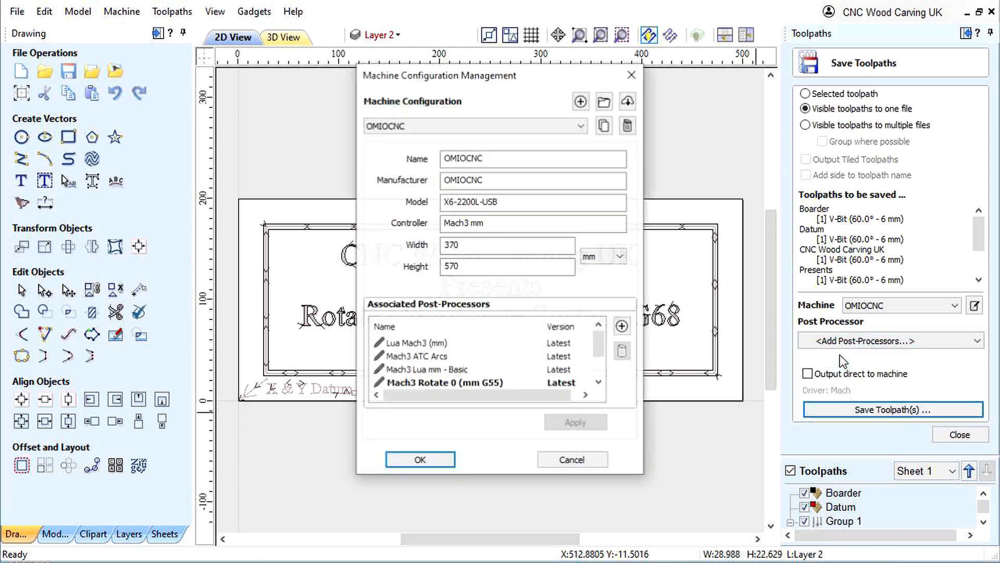
pyautogui.click(622, 327)
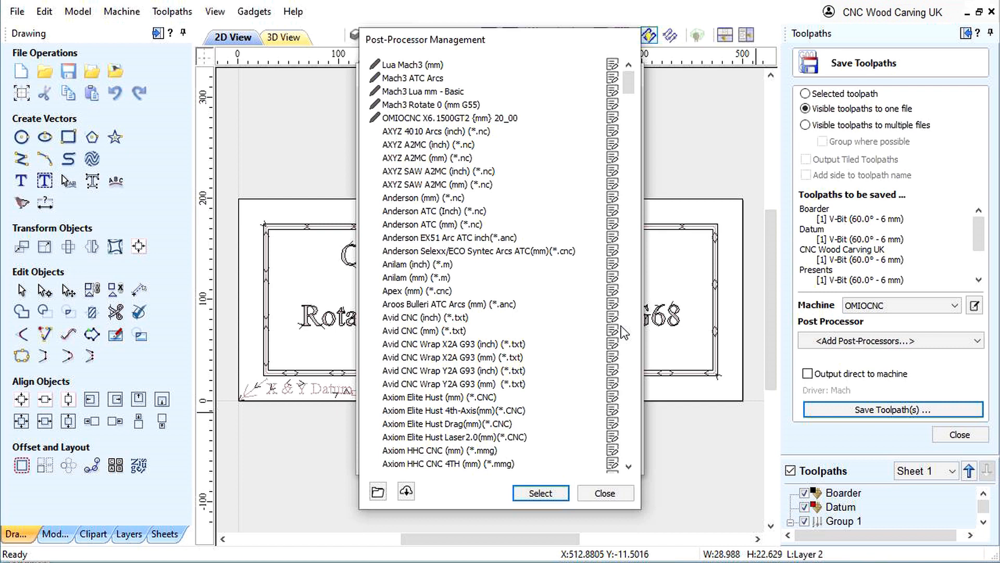
pyautogui.click(378, 491)
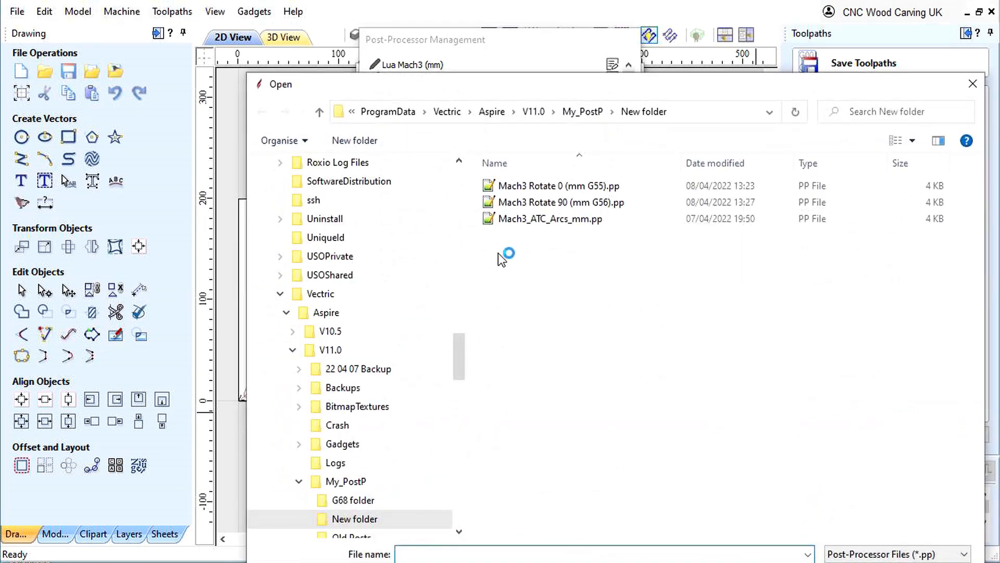
pyautogui.click(520, 203)
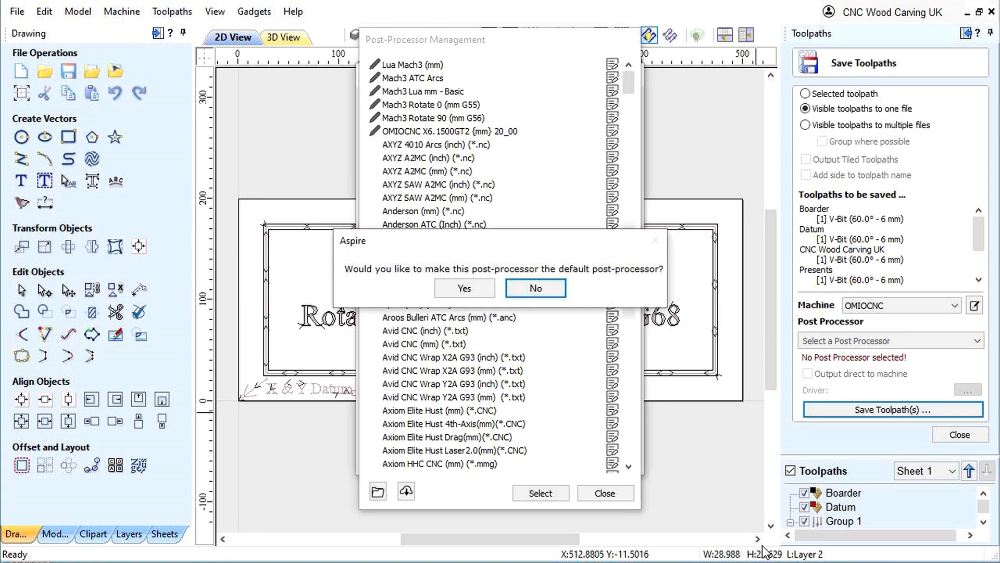
pyautogui.click(467, 288)
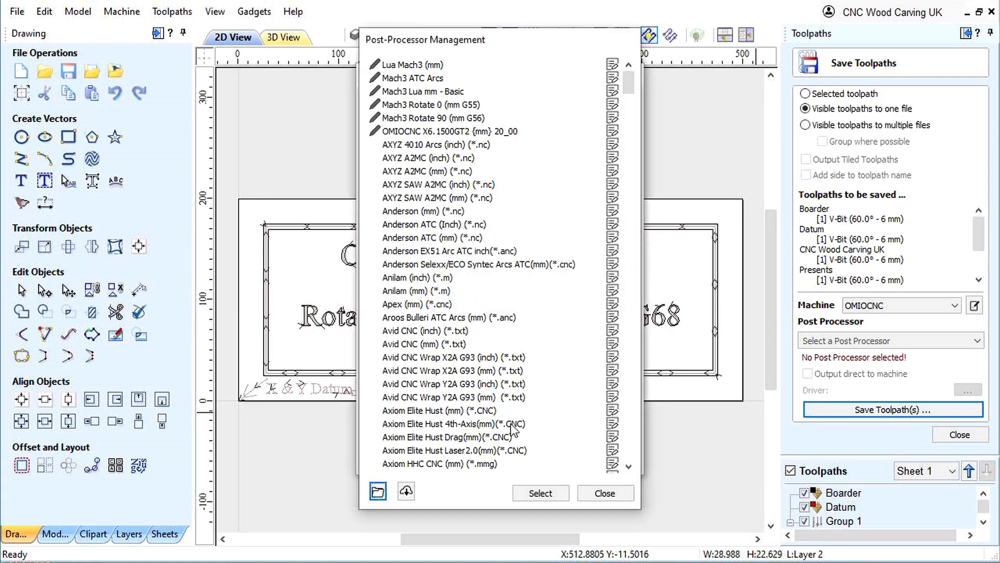
pyautogui.click(605, 492)
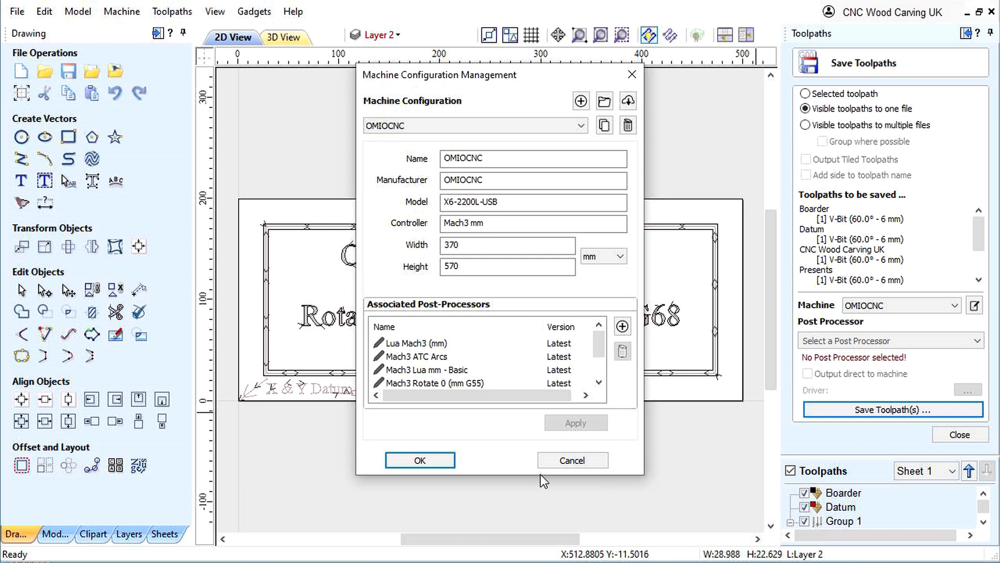
pyautogui.click(420, 460)
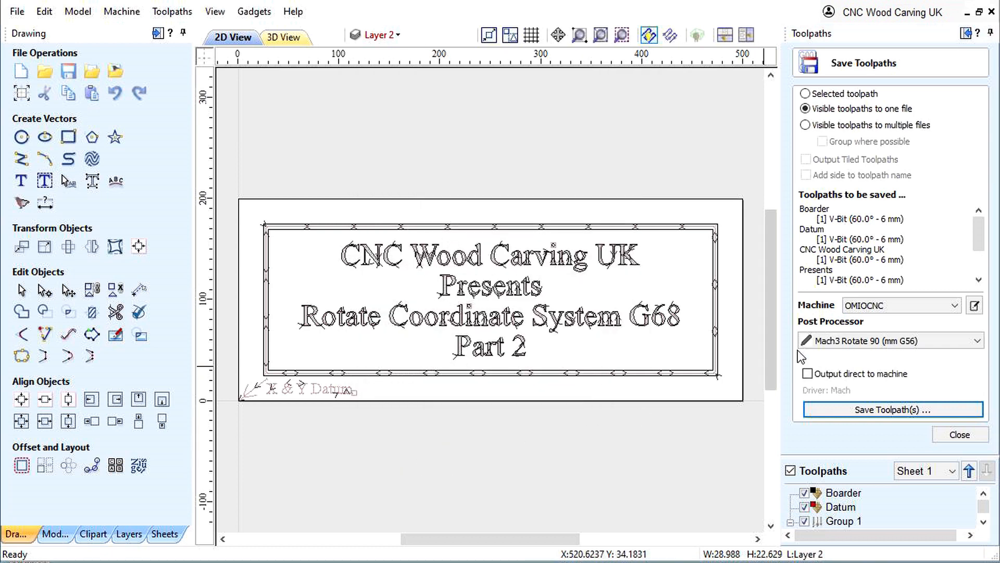
pyautogui.click(824, 344)
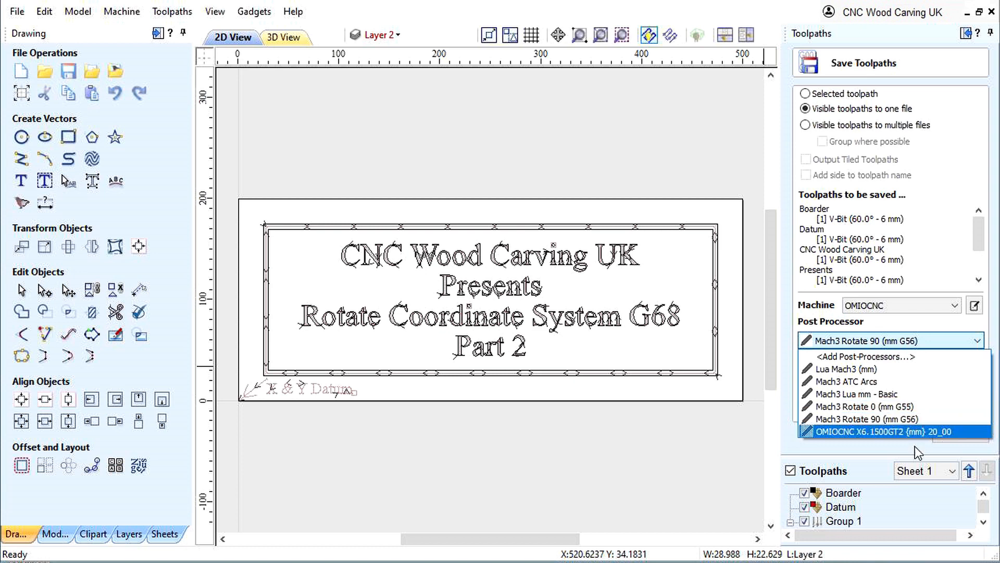
pyautogui.click(902, 448)
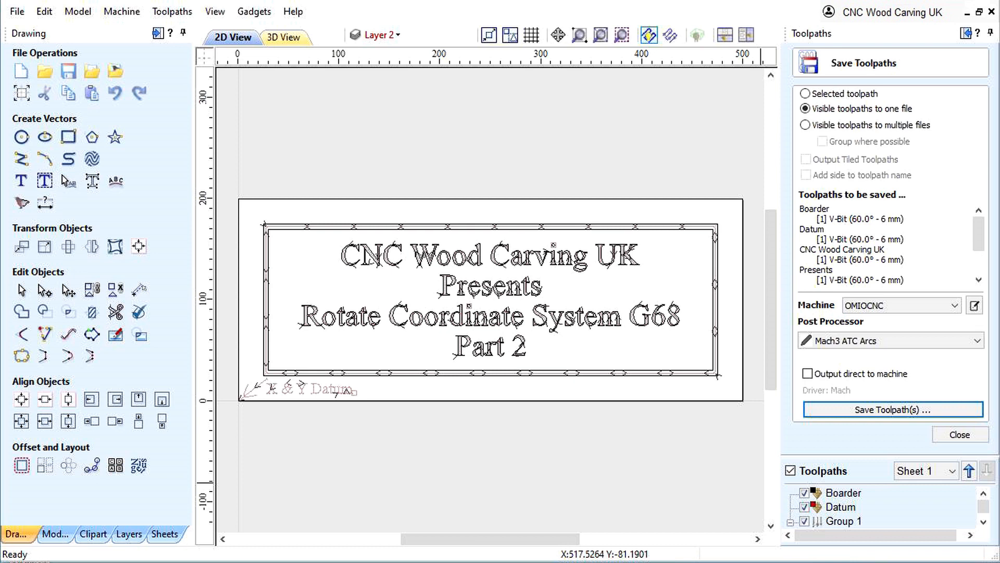
# - Save the visible toolpaths with the Mach3 Rotate 0 (mm G55) post processor, replacing G68_Rotate Part 2.CNC
pyautogui.click(847, 342)
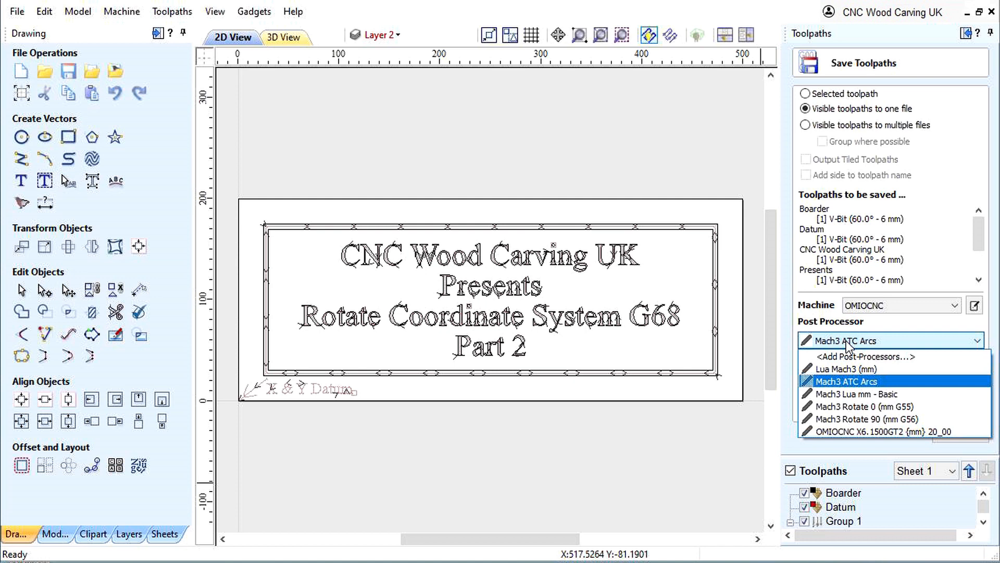
pyautogui.click(852, 405)
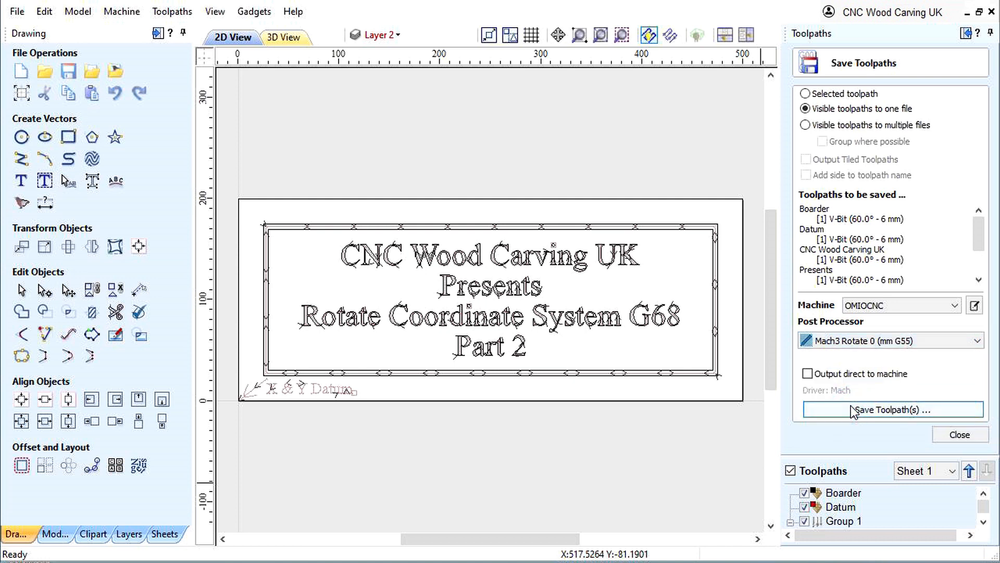
pyautogui.click(871, 408)
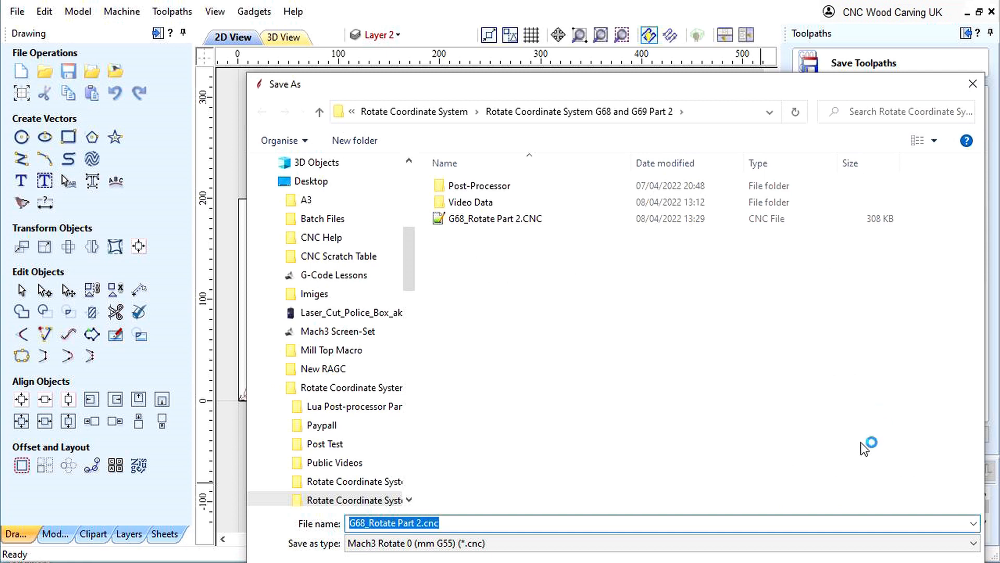
pyautogui.press('Return')
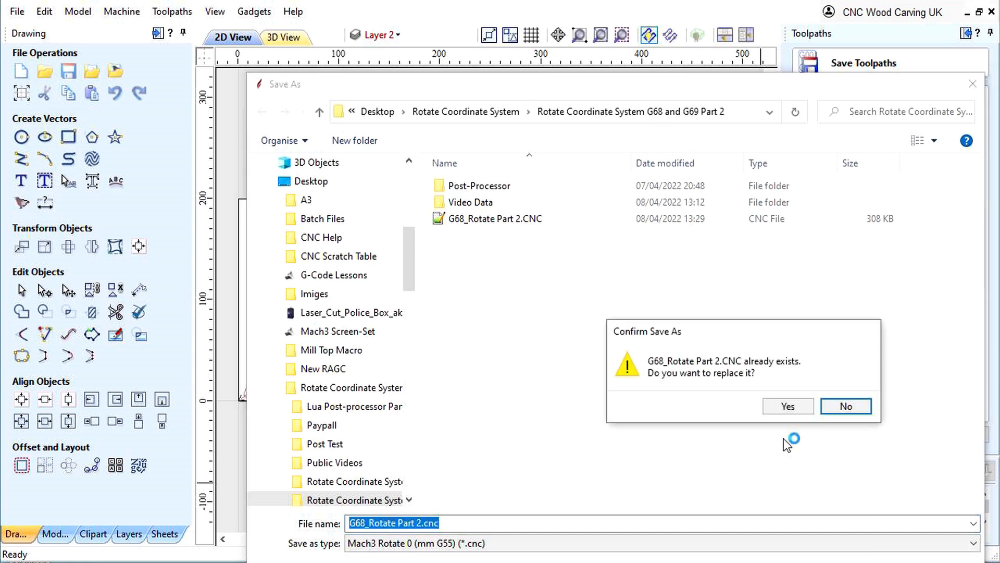
pyautogui.click(786, 406)
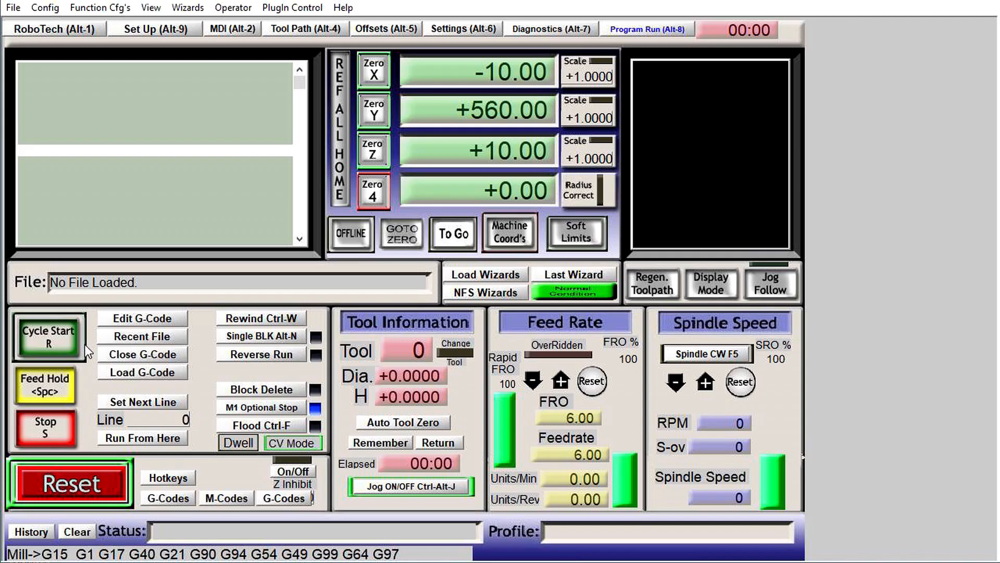
# - Switch to Mach3 and load G68_Rotate Part 2.CNC to check the unrotated G55 toolpath
pyautogui.click(130, 371)
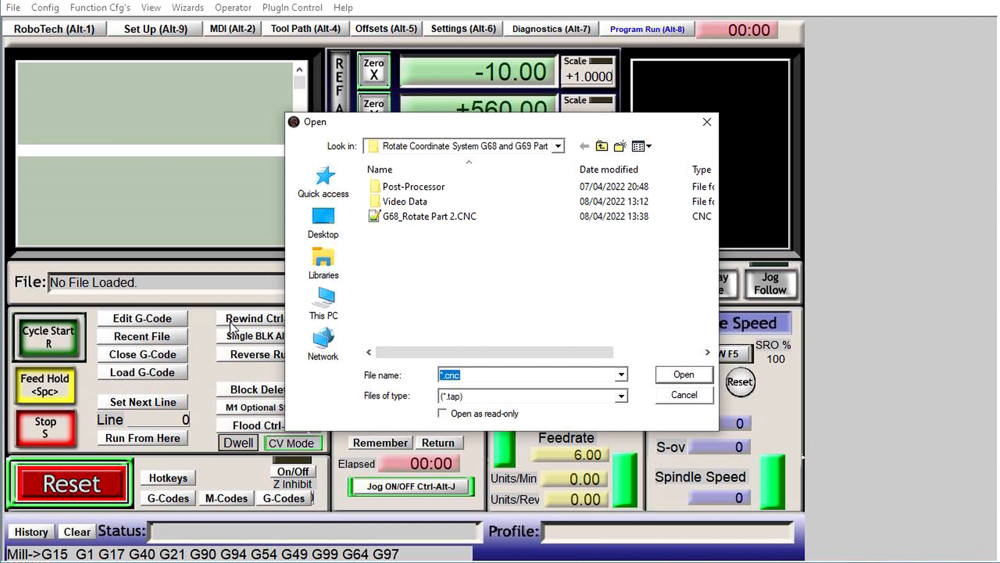
pyautogui.click(397, 216)
pyautogui.click(685, 380)
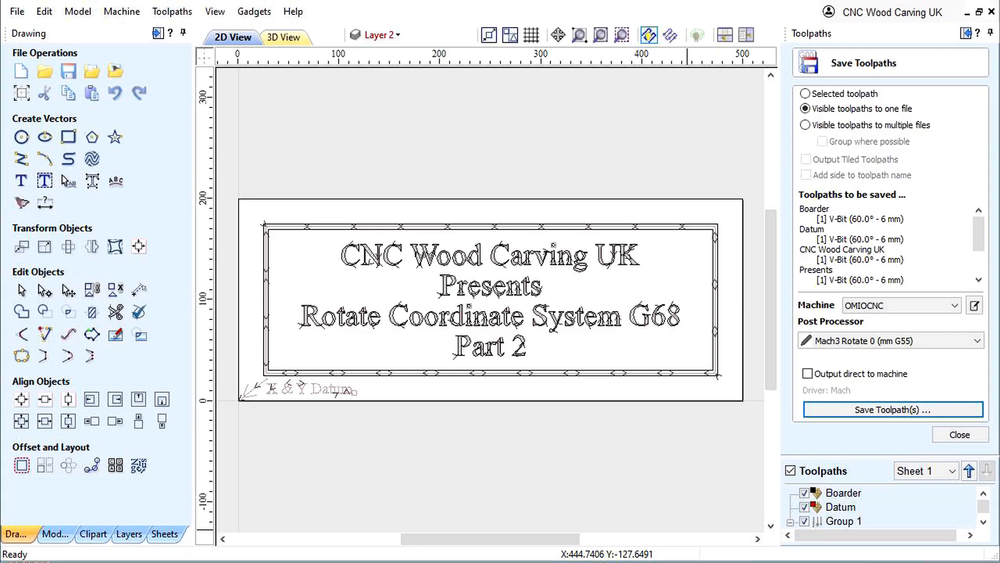
# - Back in Aspire, save the toolpaths over G68_Rotate Part 2.CNC with the Mach3 Rotate 90 (mm G56) post processor
pyautogui.click(848, 342)
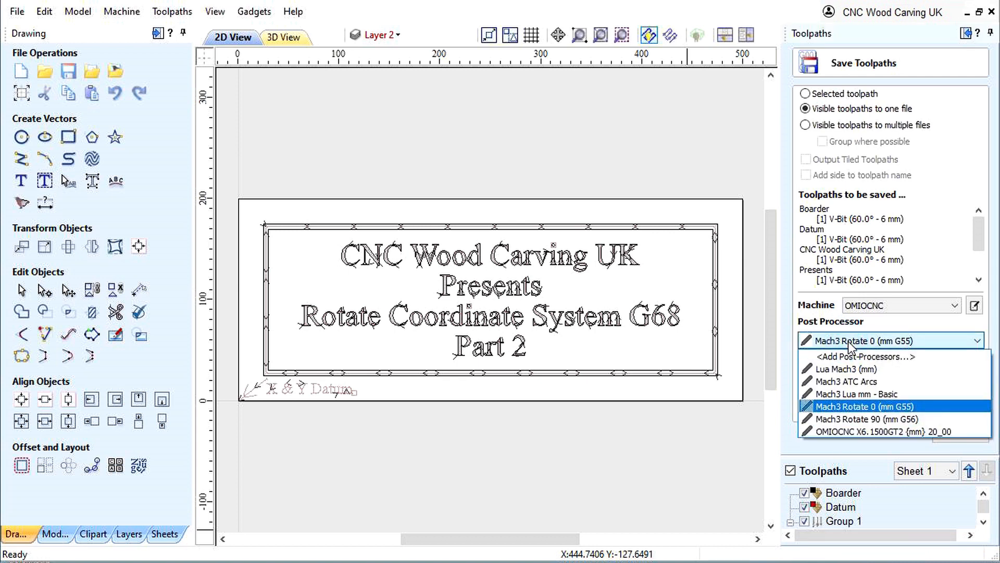
pyautogui.click(850, 419)
pyautogui.click(853, 411)
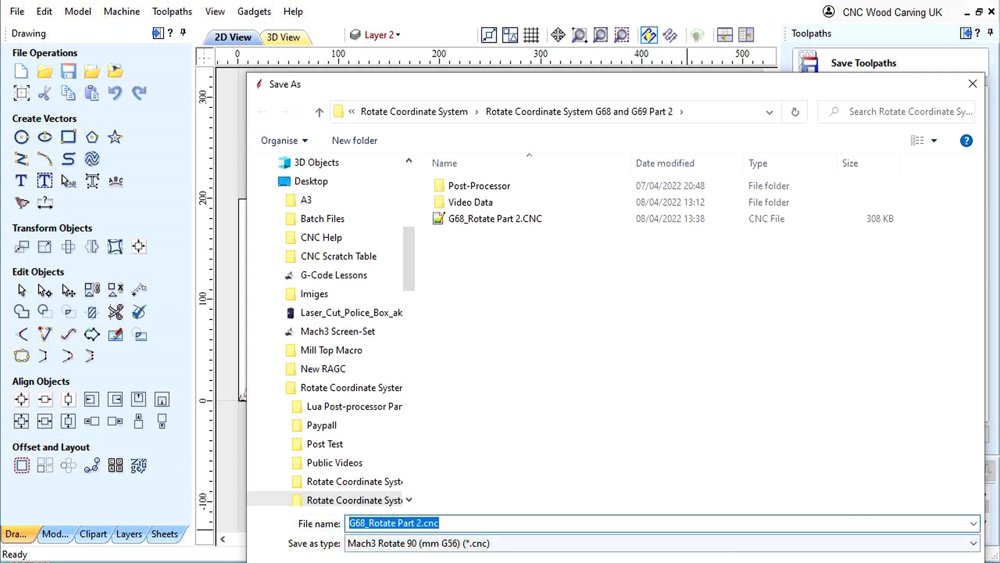
pyautogui.press('Return')
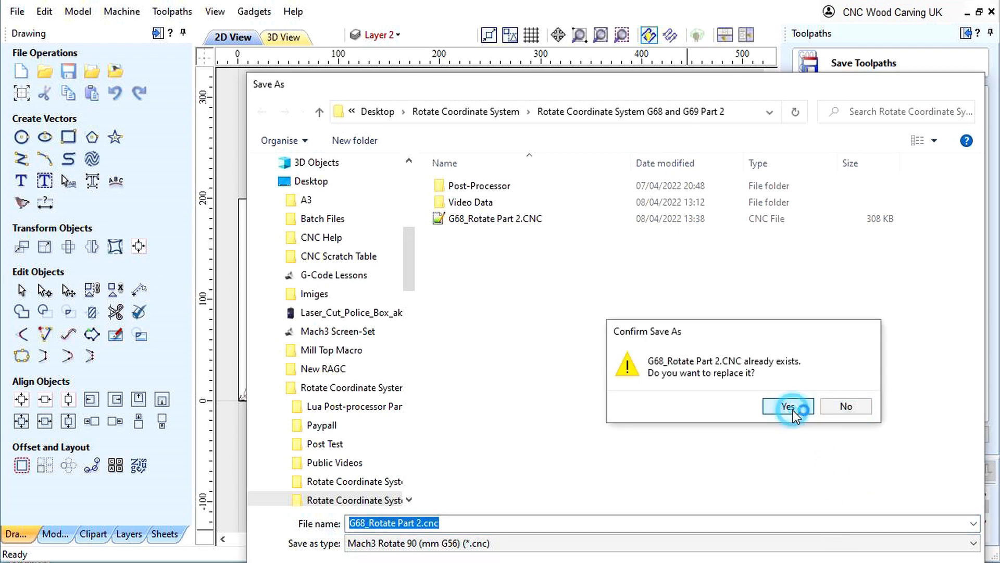
pyautogui.click(792, 409)
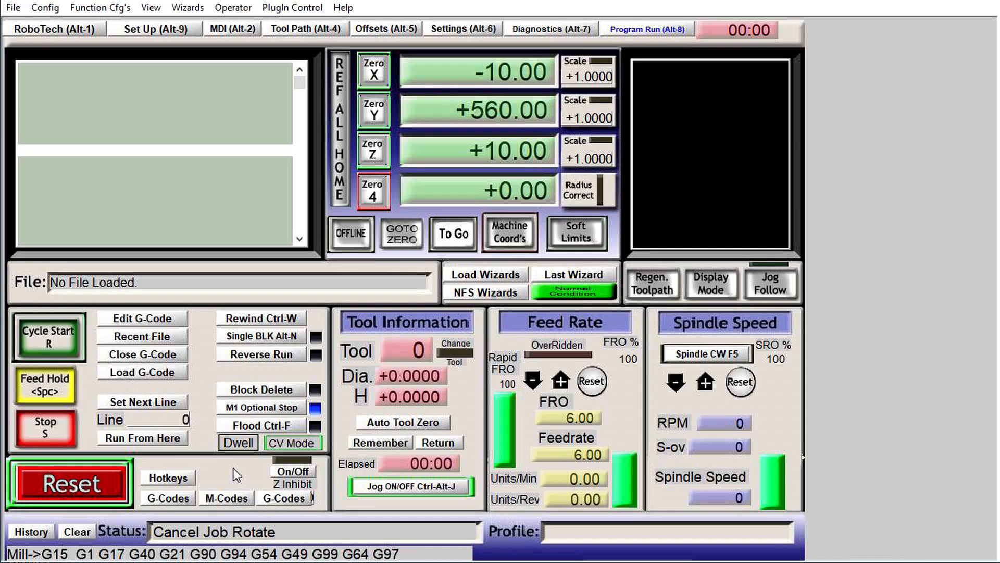
# - In Mach3, load G68_Rotate Part 2.CNC to check the 90-degree G56 toolpath, and close the G-code
pyautogui.click(127, 373)
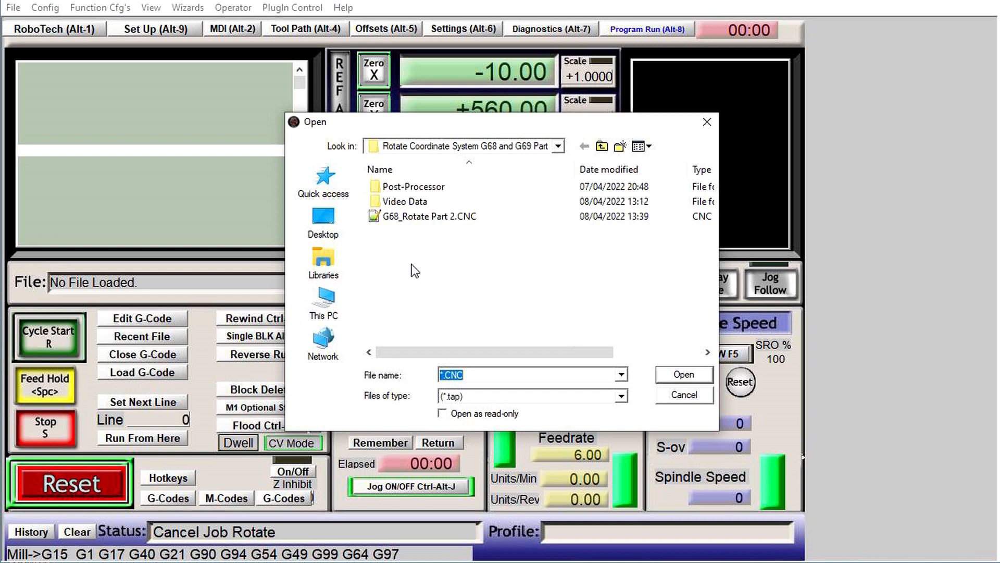
pyautogui.click(407, 218)
pyautogui.click(684, 374)
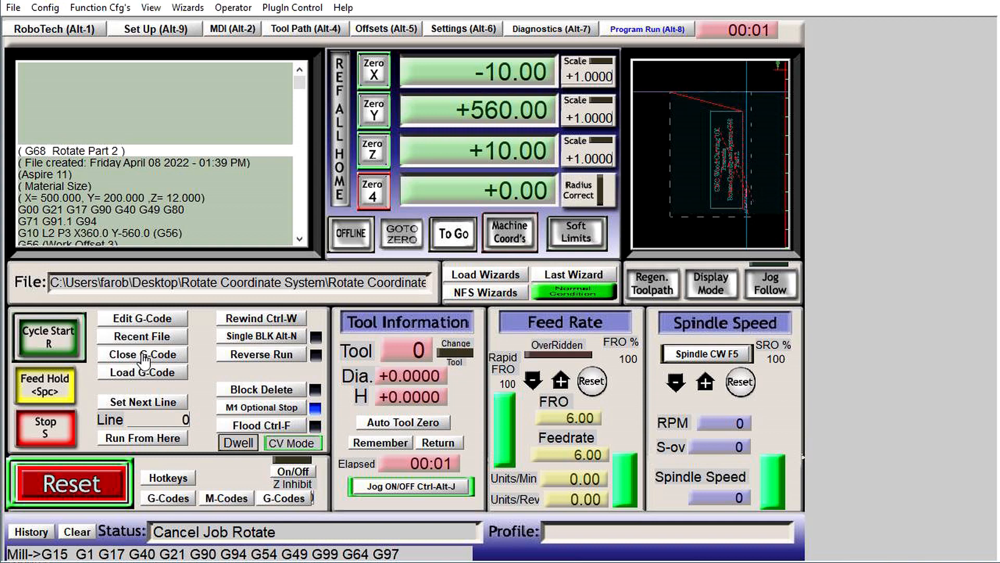
pyautogui.click(144, 356)
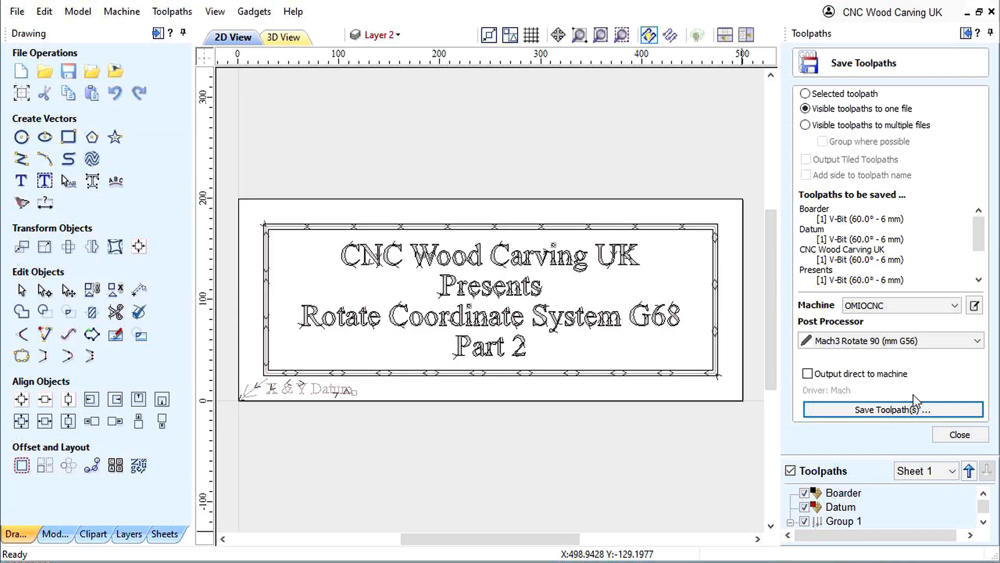
# - In Aspire, switch the post processor back to Mach3 Rotate 0 (mm G55) and save the toolpaths over G68_Rotate Part 2.CNC
pyautogui.click(852, 339)
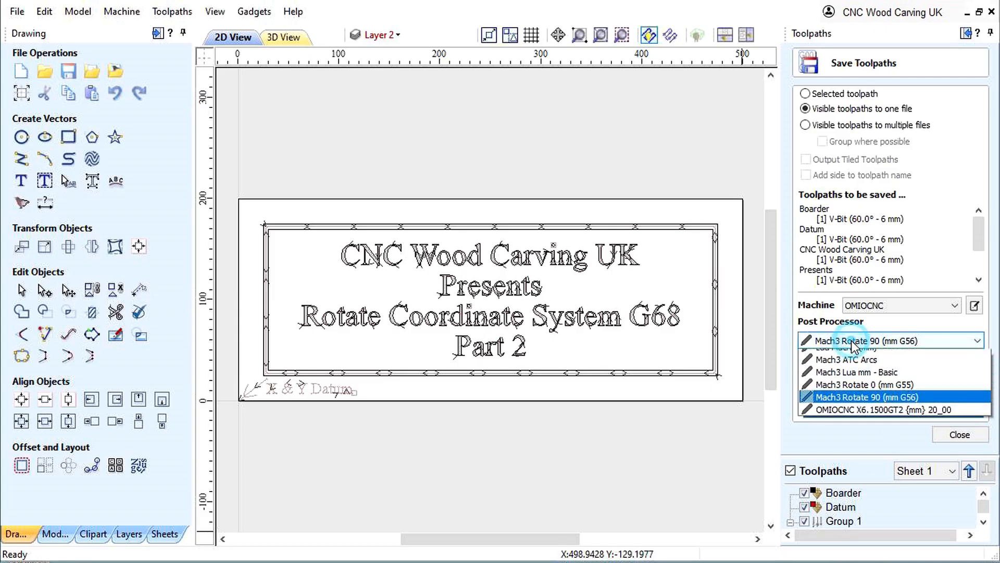
pyautogui.click(843, 407)
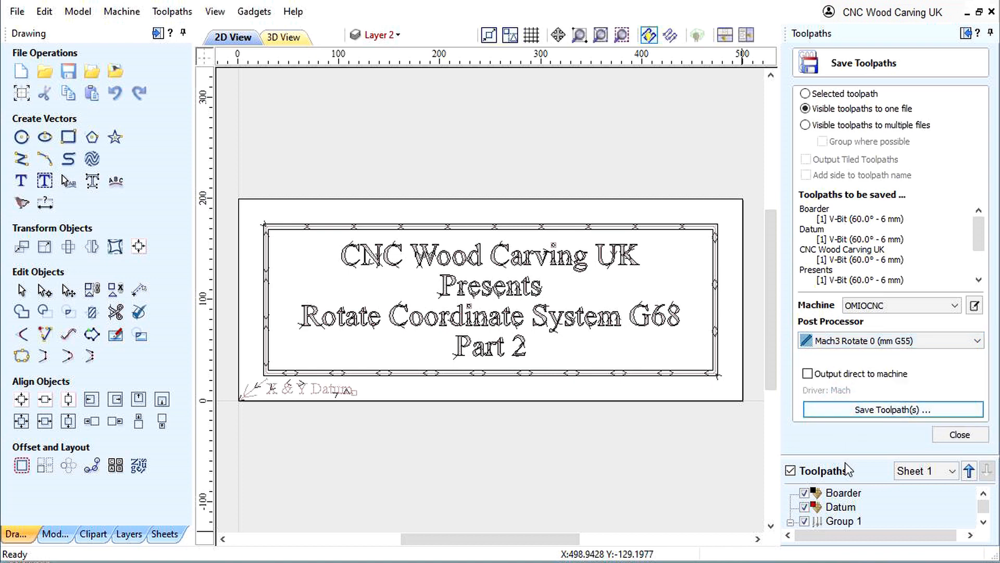
pyautogui.click(874, 411)
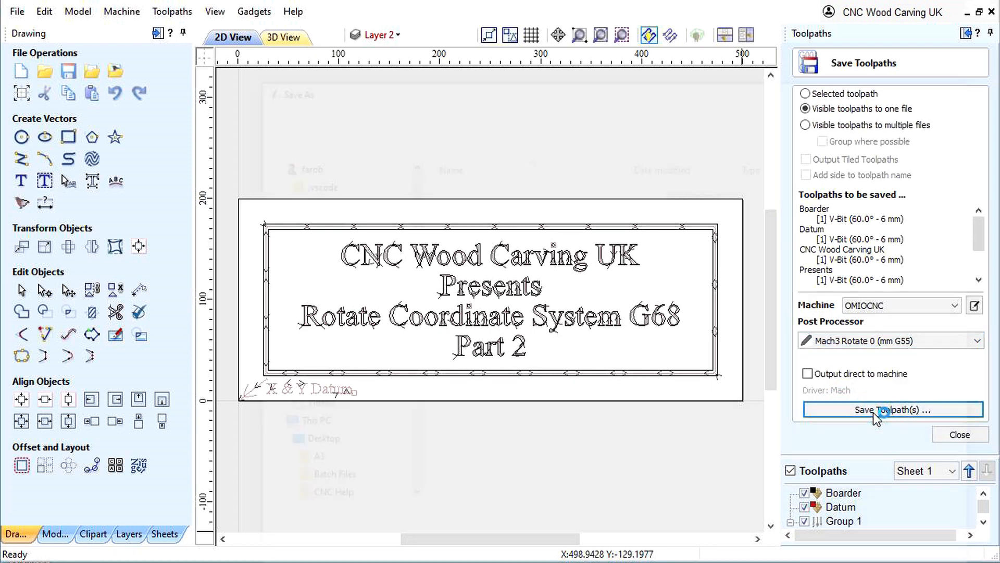
pyautogui.click(857, 562)
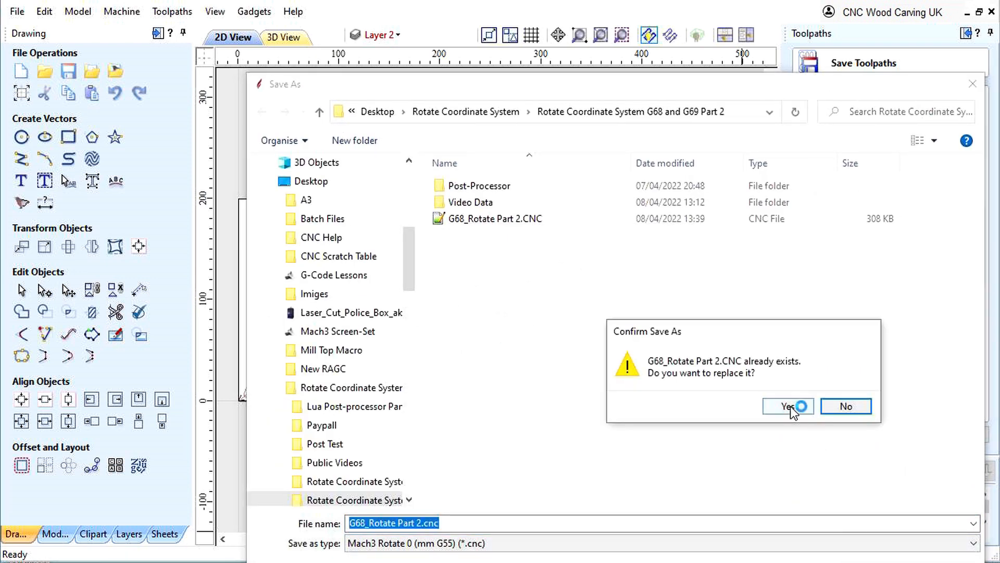
pyautogui.click(788, 406)
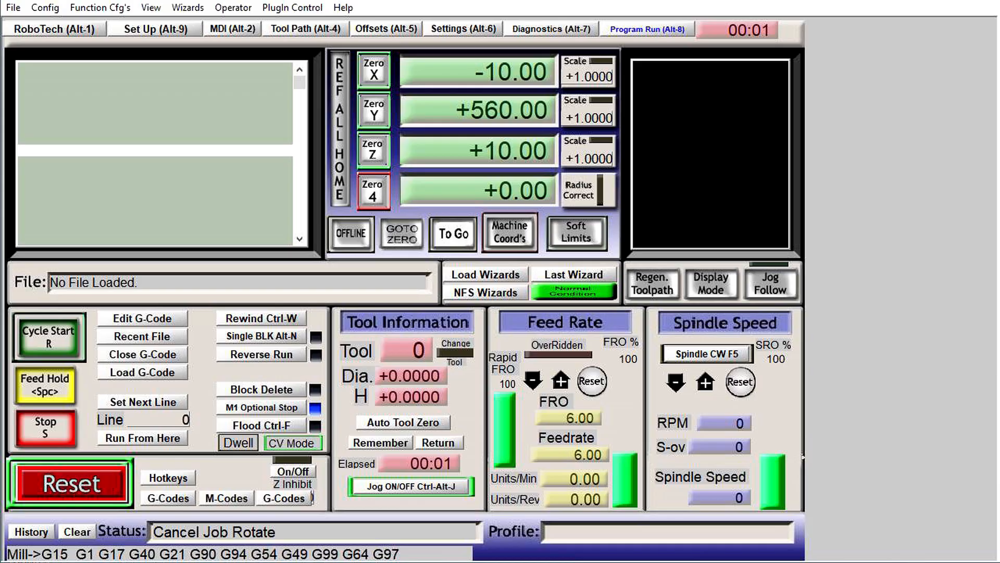
# - Load the G55 version of G68_Rotate Part 2.CNC in Mach3, examine its toolpath placement, and close the G-code
pyautogui.click(130, 376)
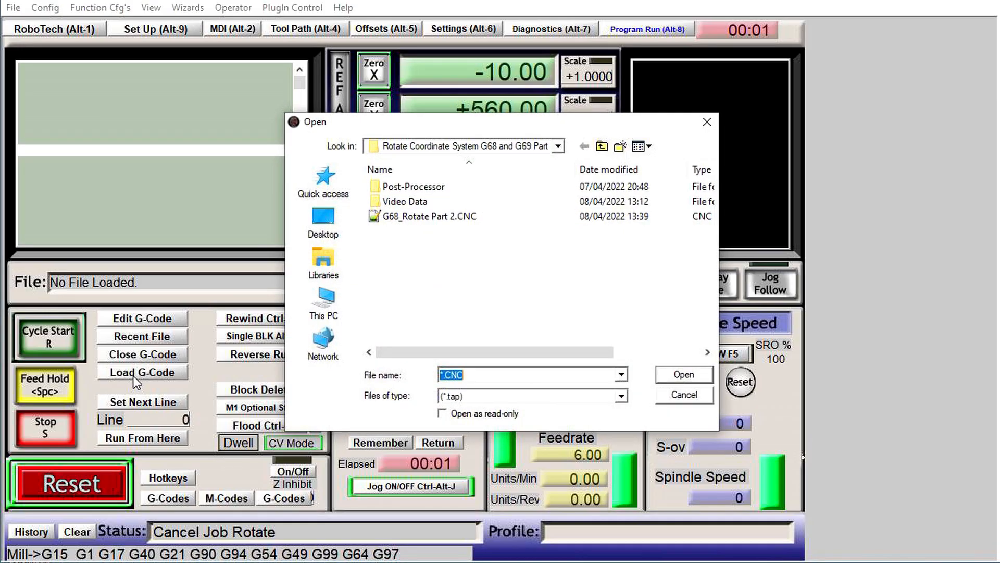
pyautogui.click(399, 218)
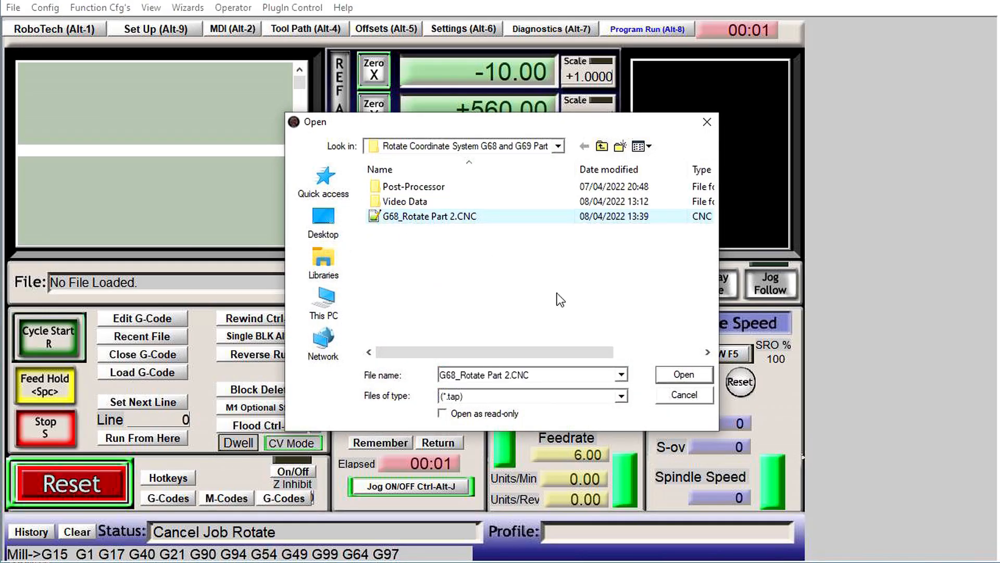
pyautogui.click(680, 374)
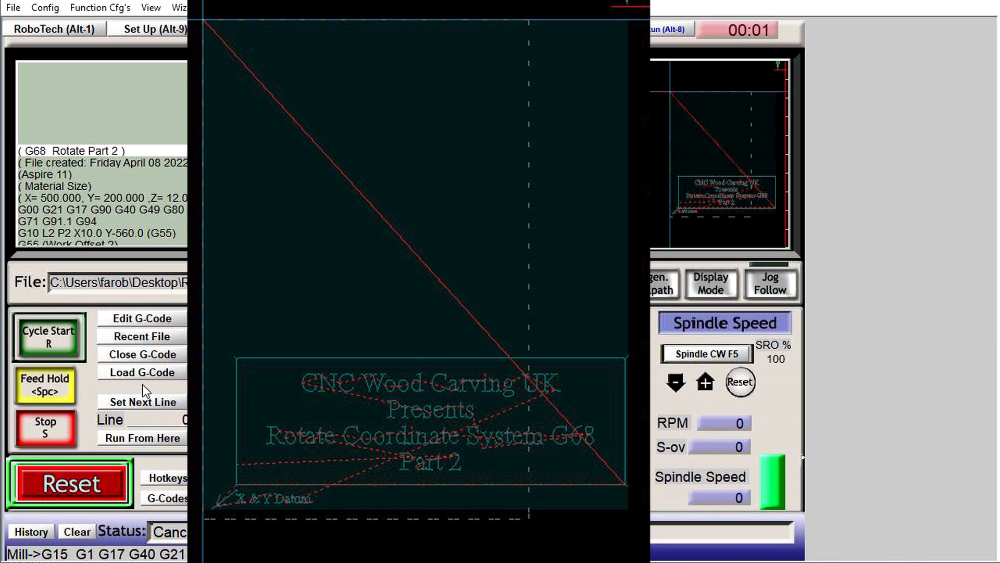
pyautogui.click(140, 357)
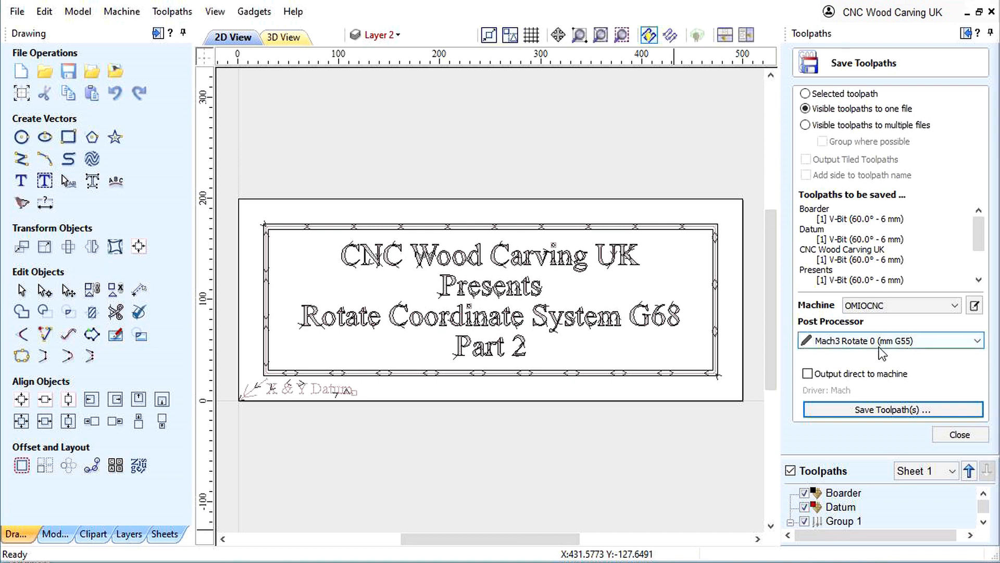
# - In Aspire, save the toolpaths over G68_Rotate Part 2.CNC with the Mach3 Lua mm - Basic post processor, creating G-code in G55 mode without rotation
pyautogui.click(850, 342)
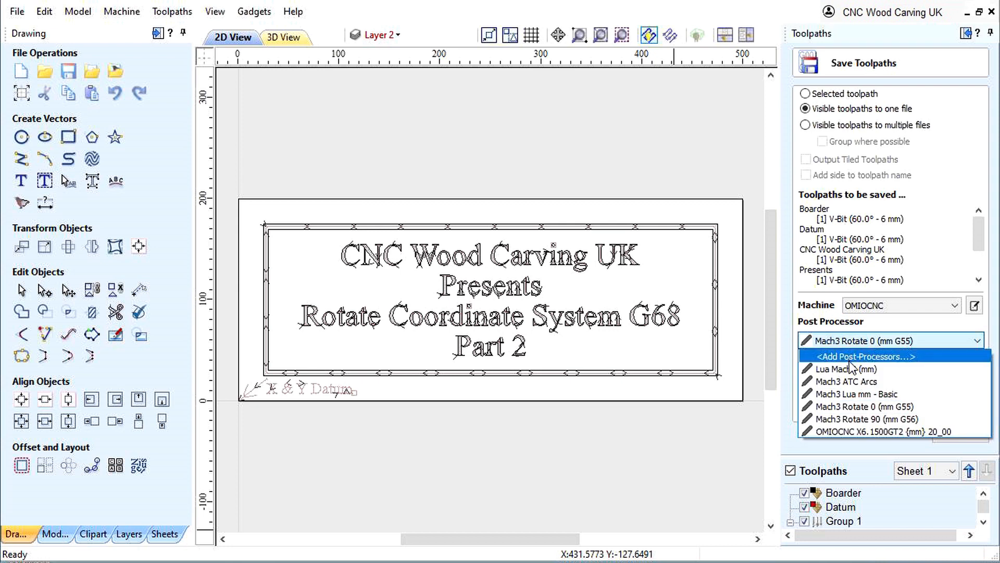
pyautogui.click(841, 394)
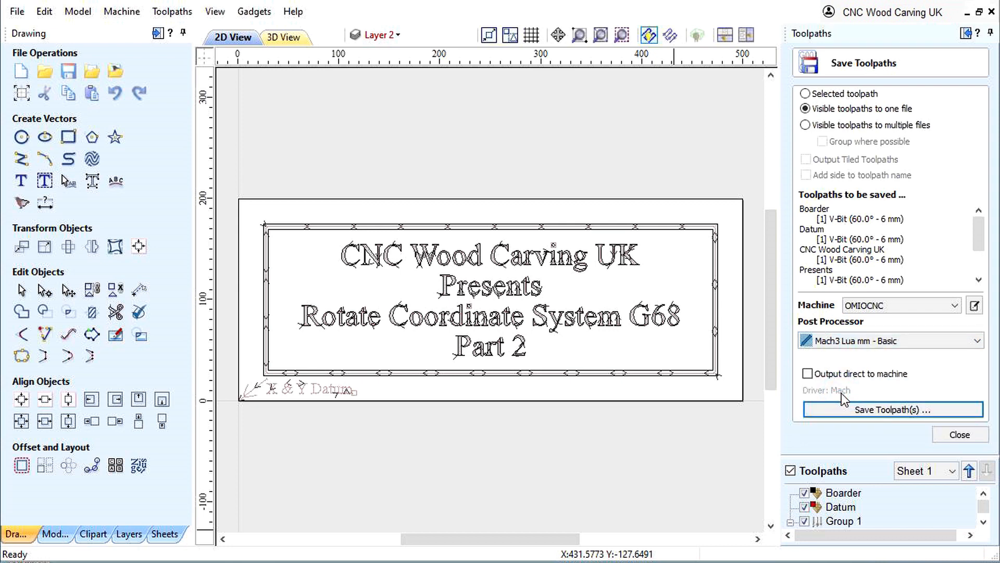
pyautogui.click(868, 411)
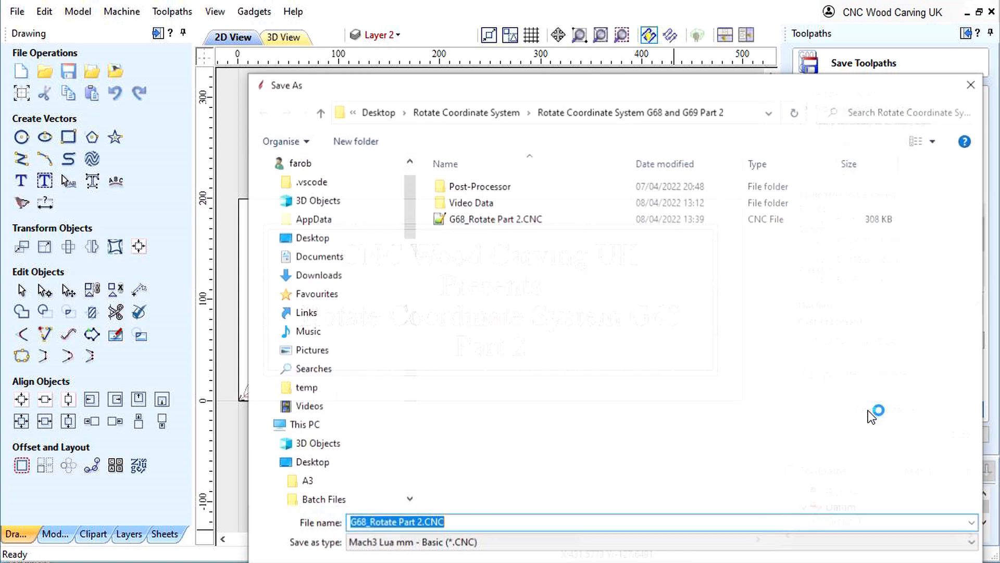
pyautogui.press('Return')
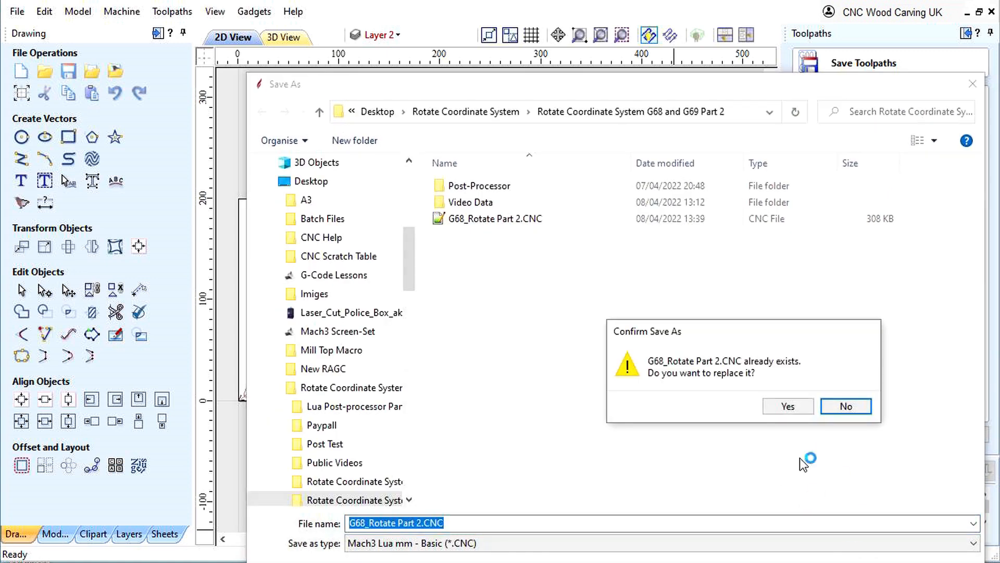
pyautogui.click(787, 406)
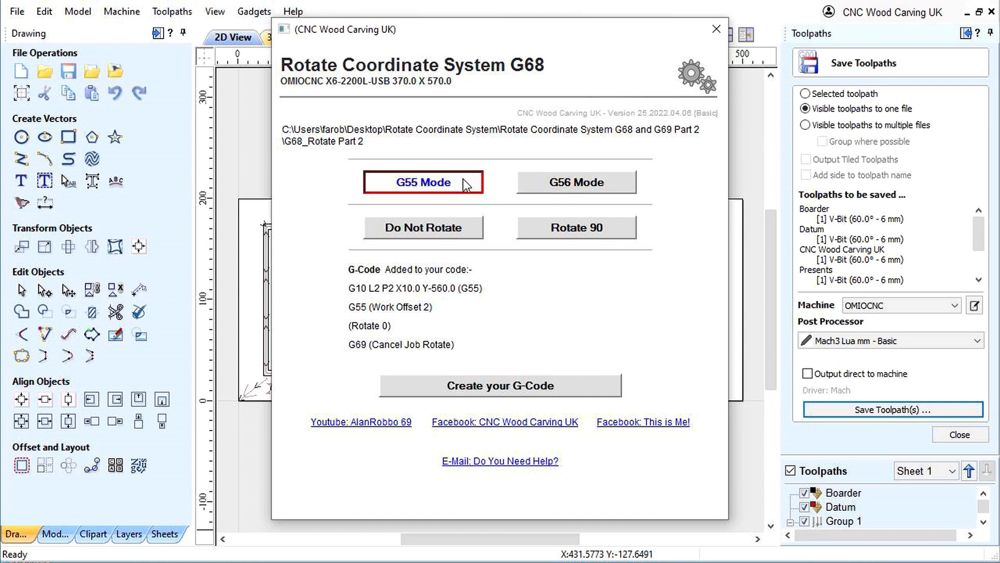
pyautogui.click(424, 228)
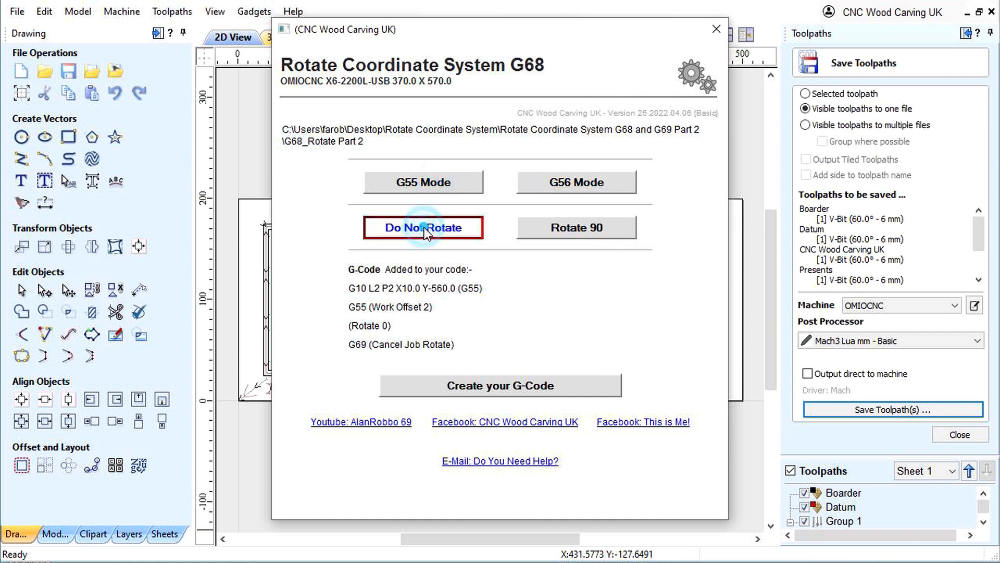
pyautogui.click(493, 386)
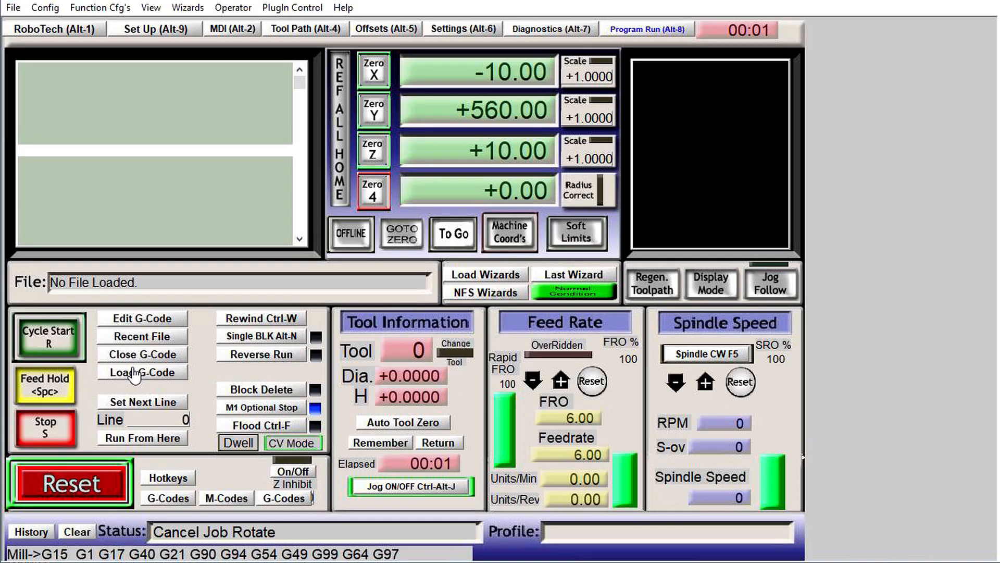
# - In Mach3, load the unrotated G55 version of G68_Rotate Part 2.CNC, check its toolpath placement, and close the G-code
pyautogui.click(135, 373)
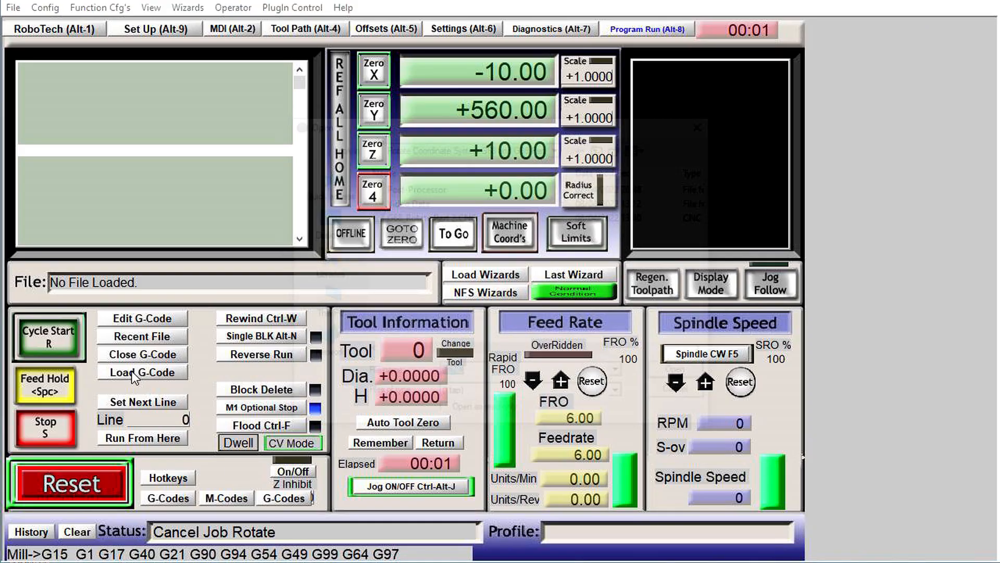
pyautogui.click(400, 216)
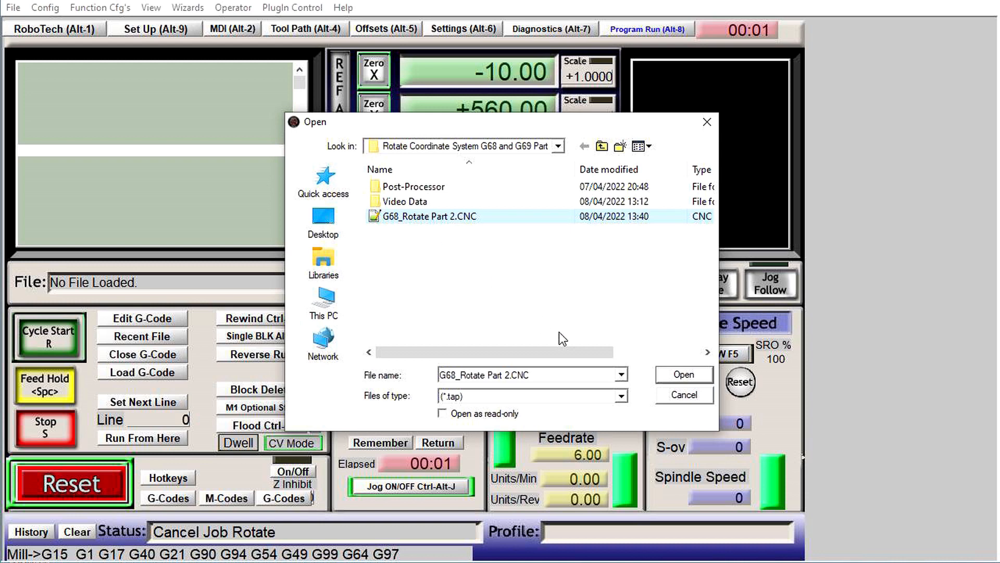
pyautogui.click(684, 375)
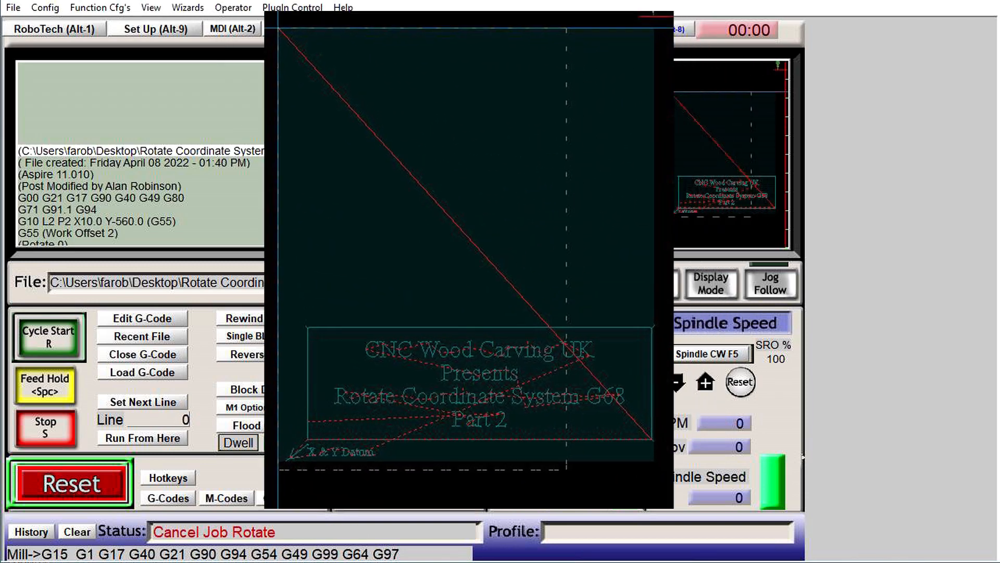
pyautogui.click(129, 356)
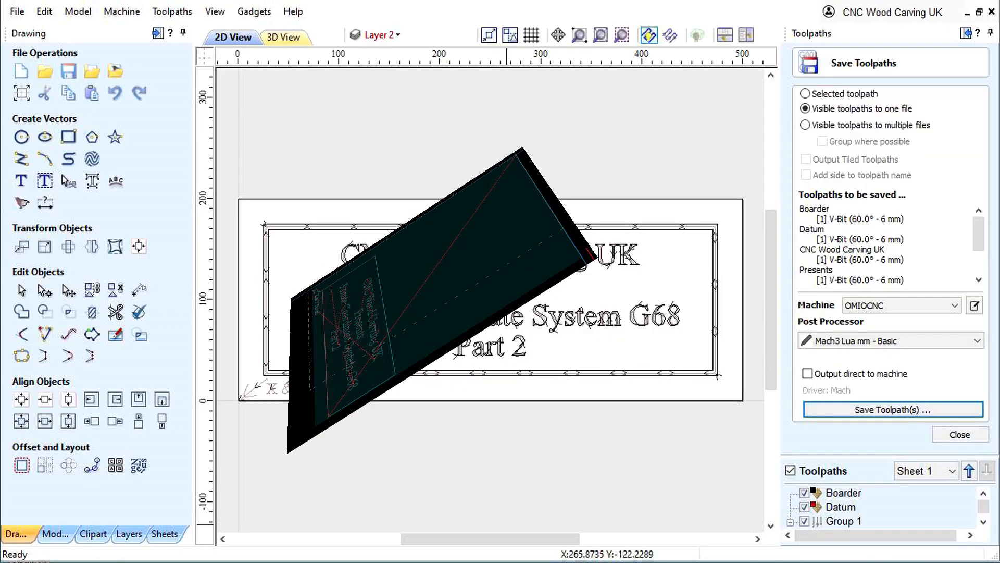
# - Back in Aspire, save the toolpaths over G68_Rotate Part 2.CNC again, creating the G-code in G56 mode with Rotate 90
pyautogui.click(864, 410)
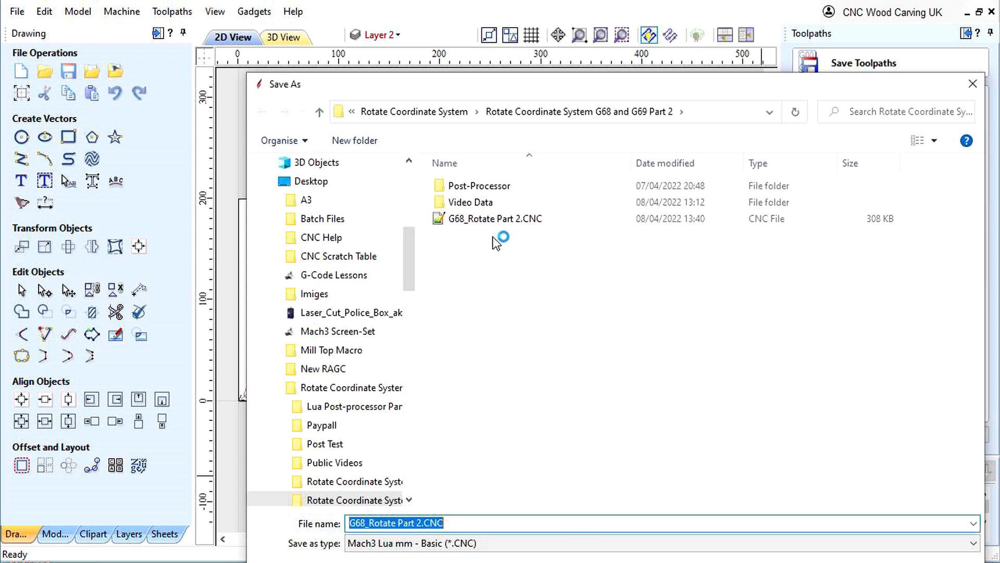
pyautogui.click(476, 217)
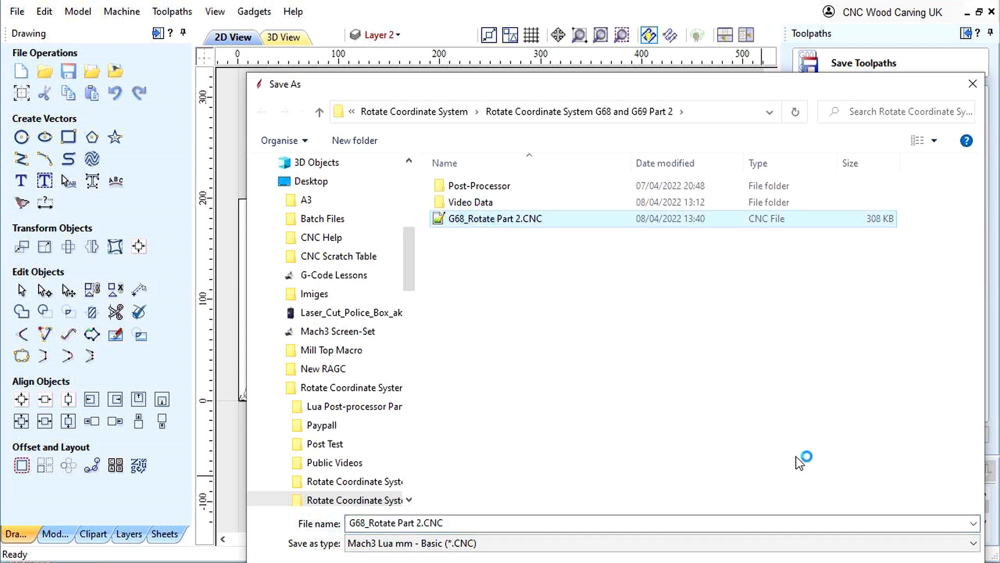
pyautogui.click(875, 562)
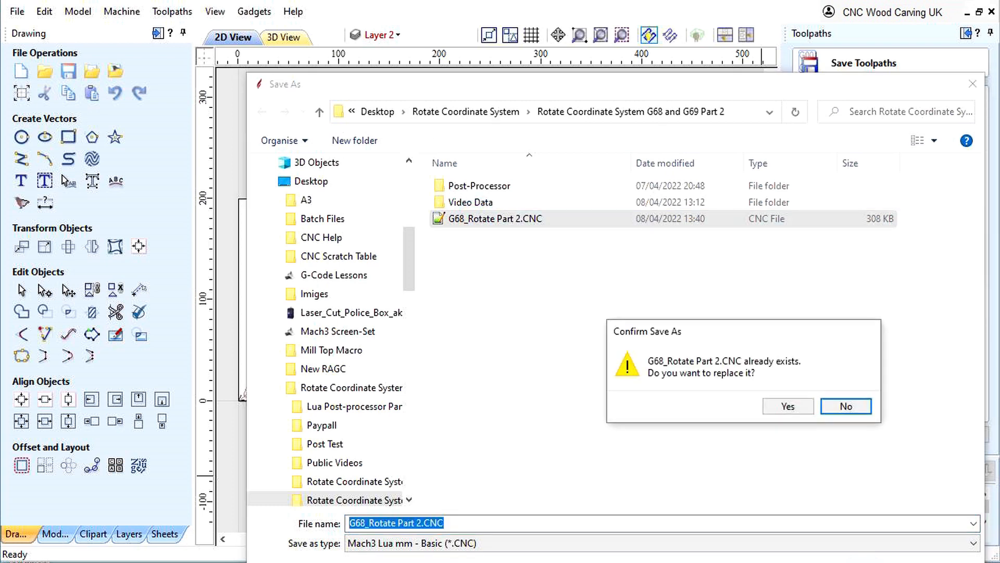
pyautogui.click(787, 407)
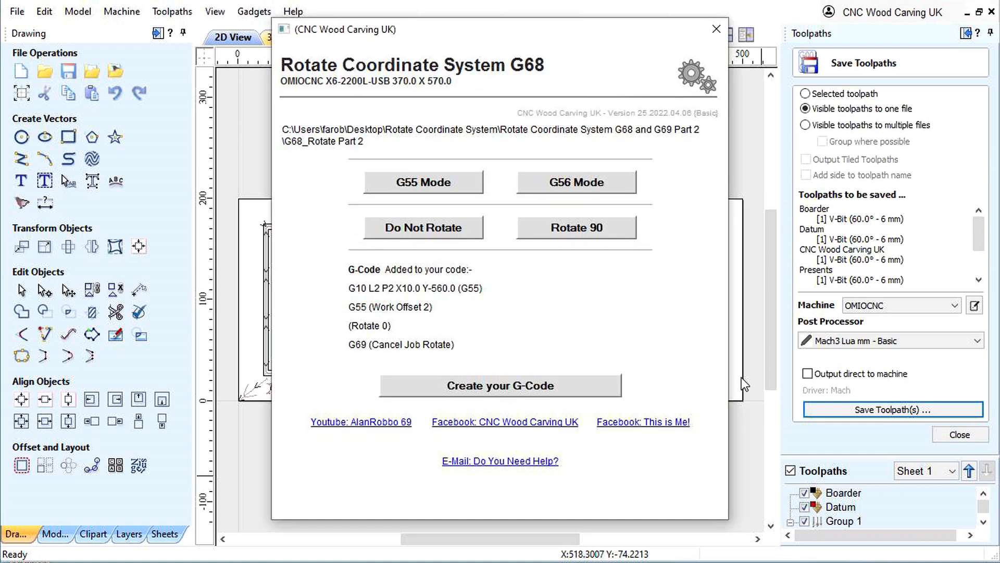
pyautogui.click(586, 183)
pyautogui.click(573, 225)
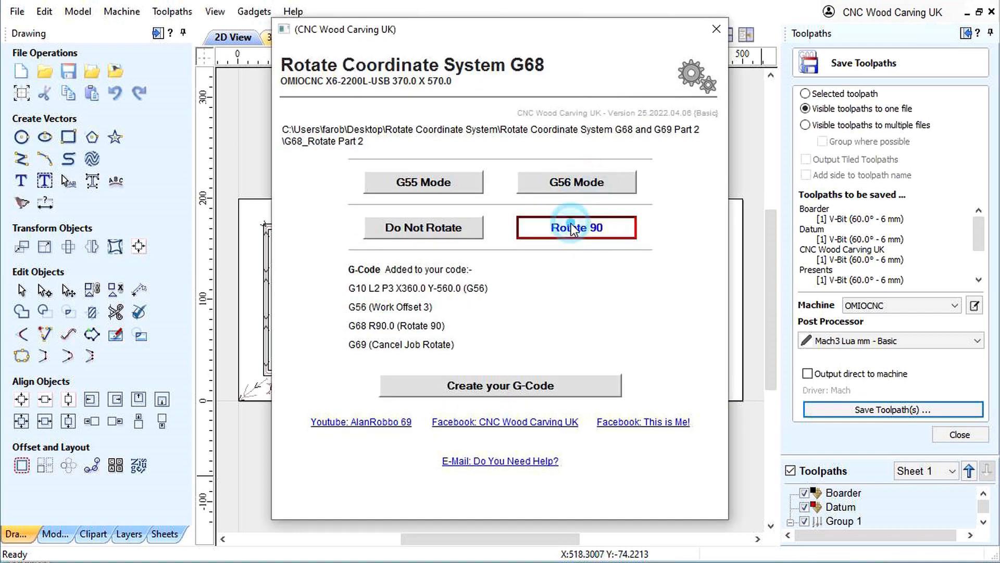
pyautogui.click(495, 386)
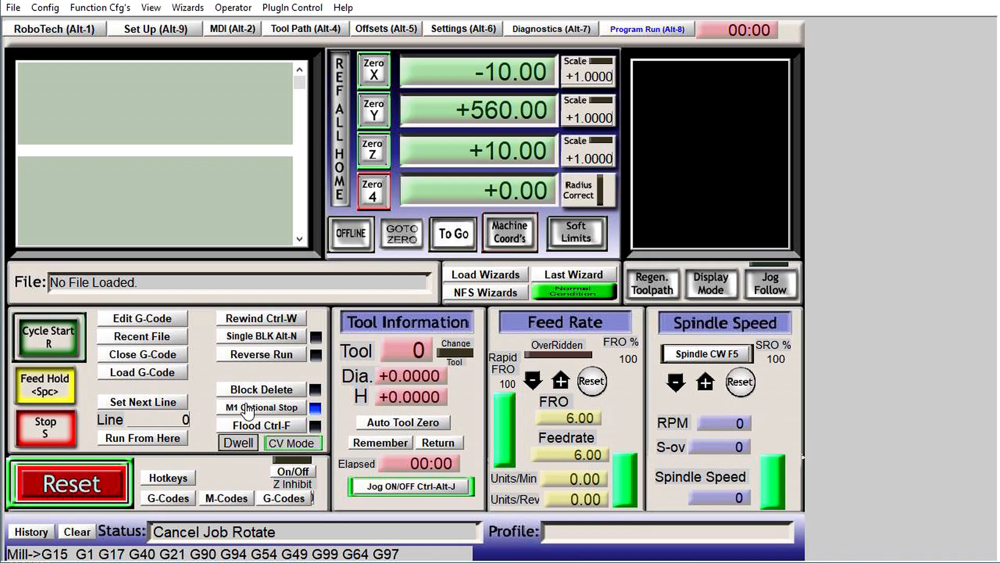
# - In Mach3, load the G56 Rotate 90 version of G68_Rotate Part 2.CNC, examine its toolpath orientation, and close the G-code
pyautogui.click(129, 381)
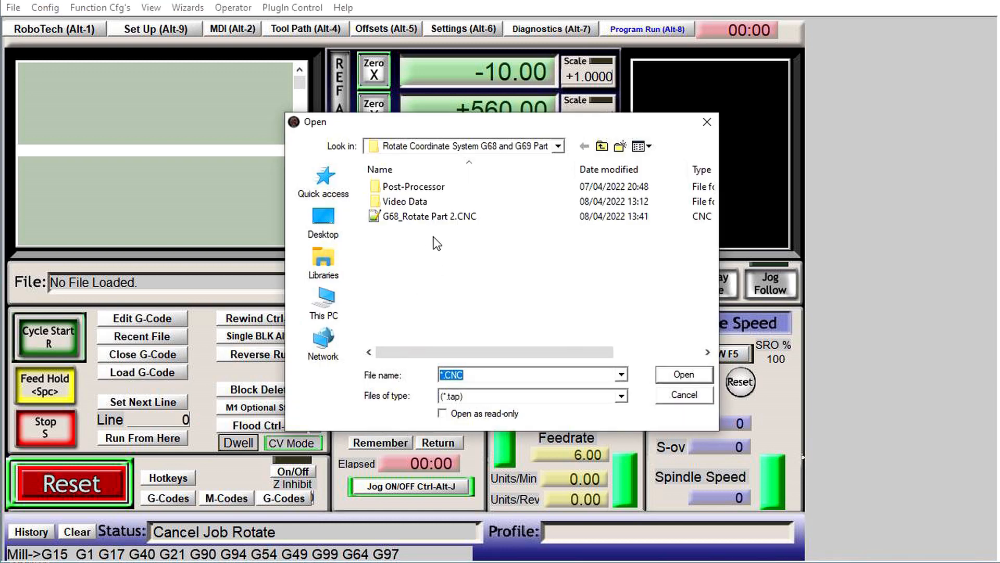
pyautogui.click(404, 216)
pyautogui.click(684, 374)
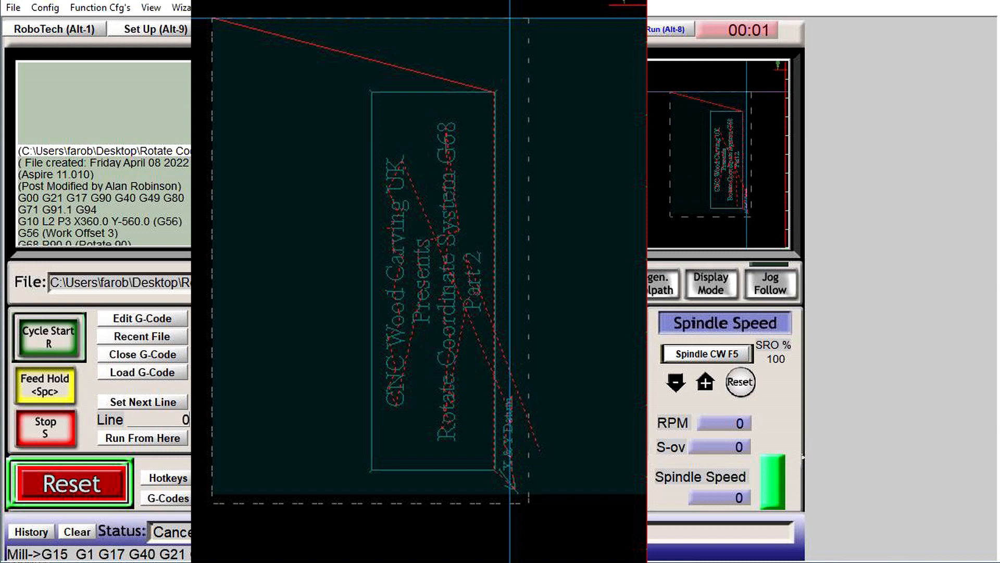
pyautogui.click(135, 359)
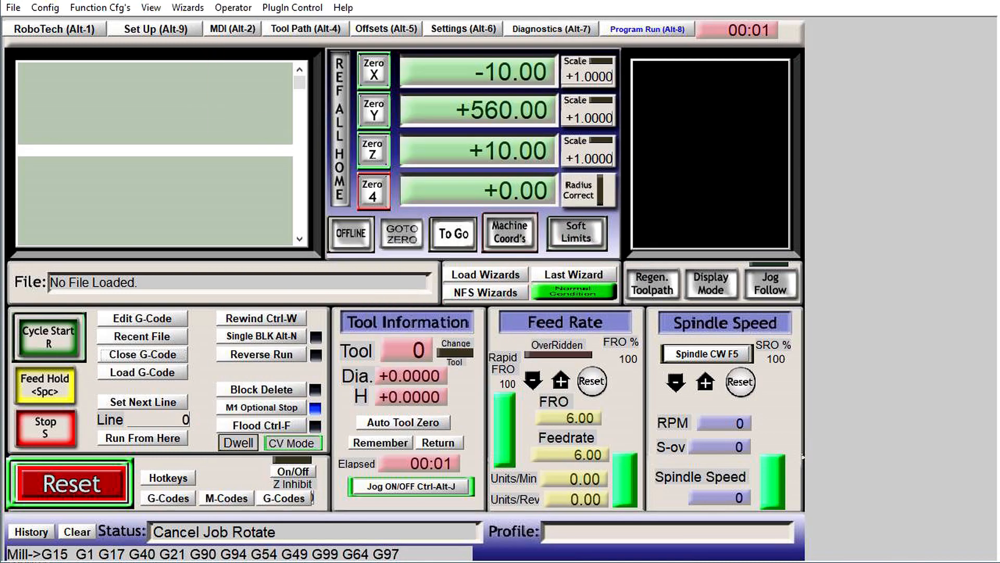